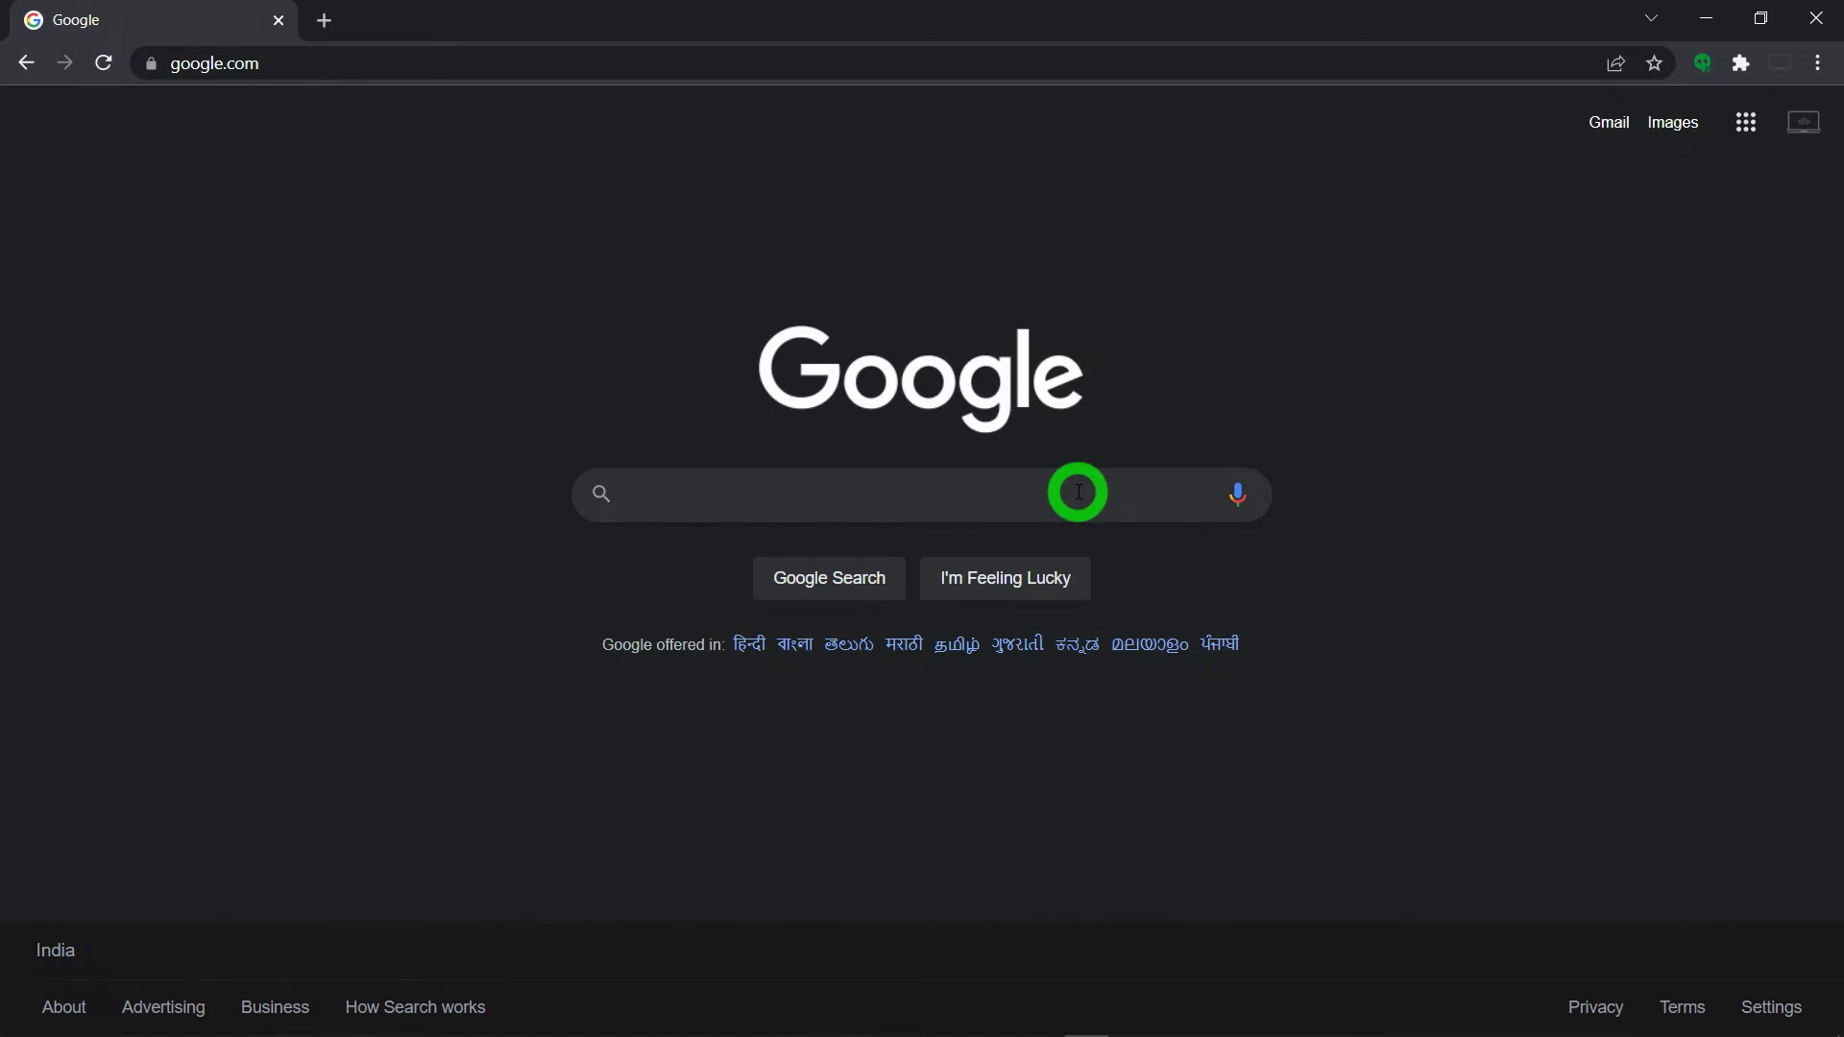
Search 'download memu', open the memuplay.com result in a new tab, and download the MEmu installer
text(download memu)
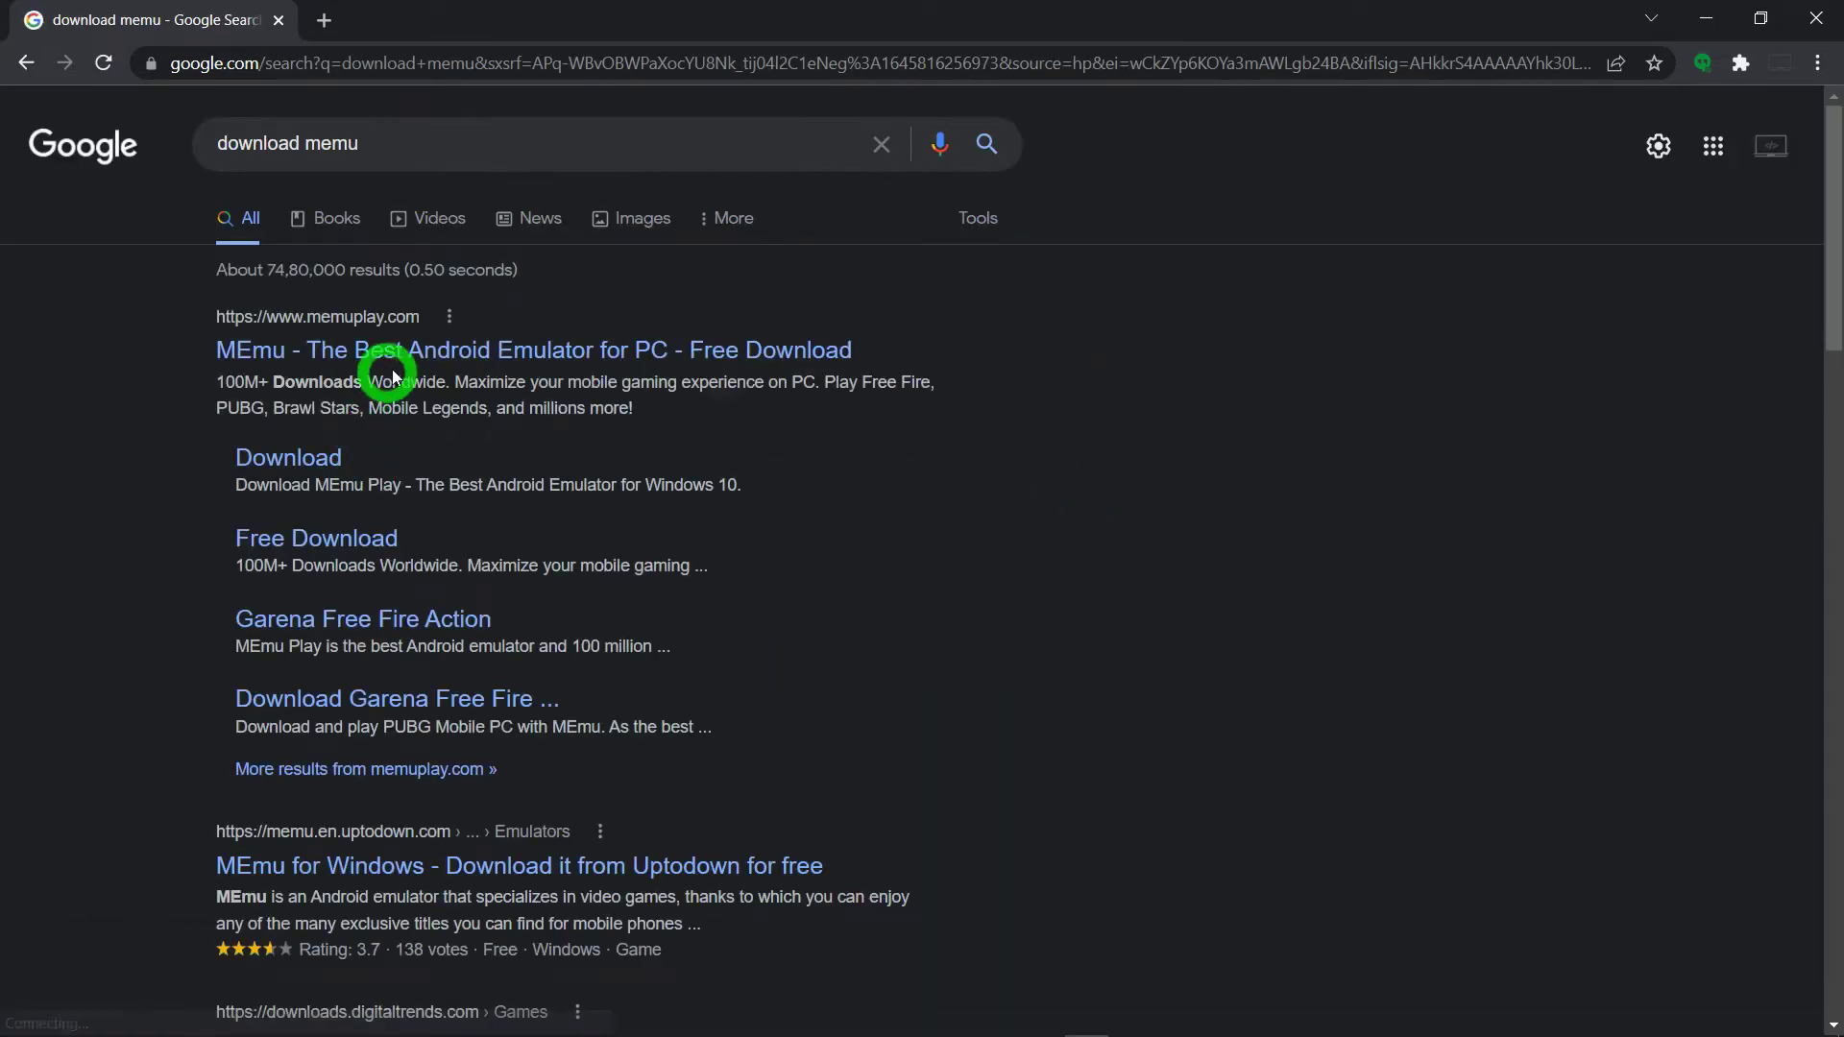
right_click(408, 353)
click(466, 372)
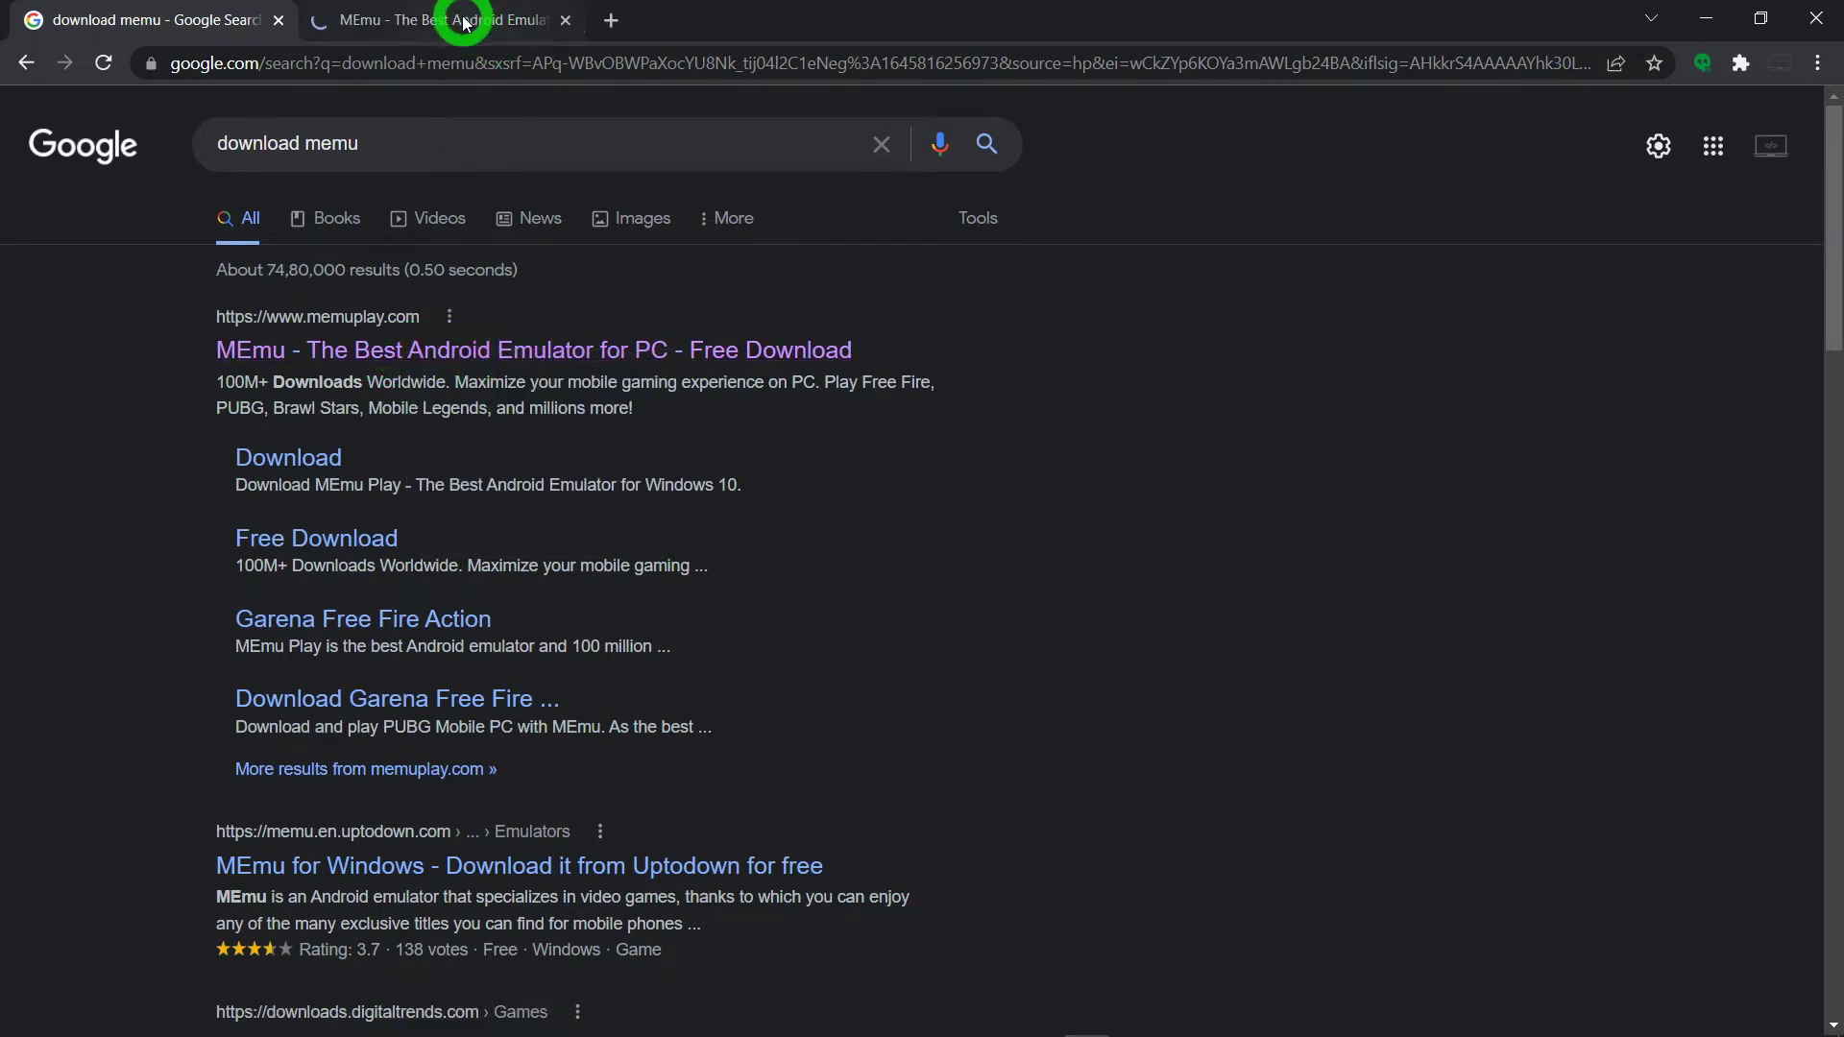
click(470, 20)
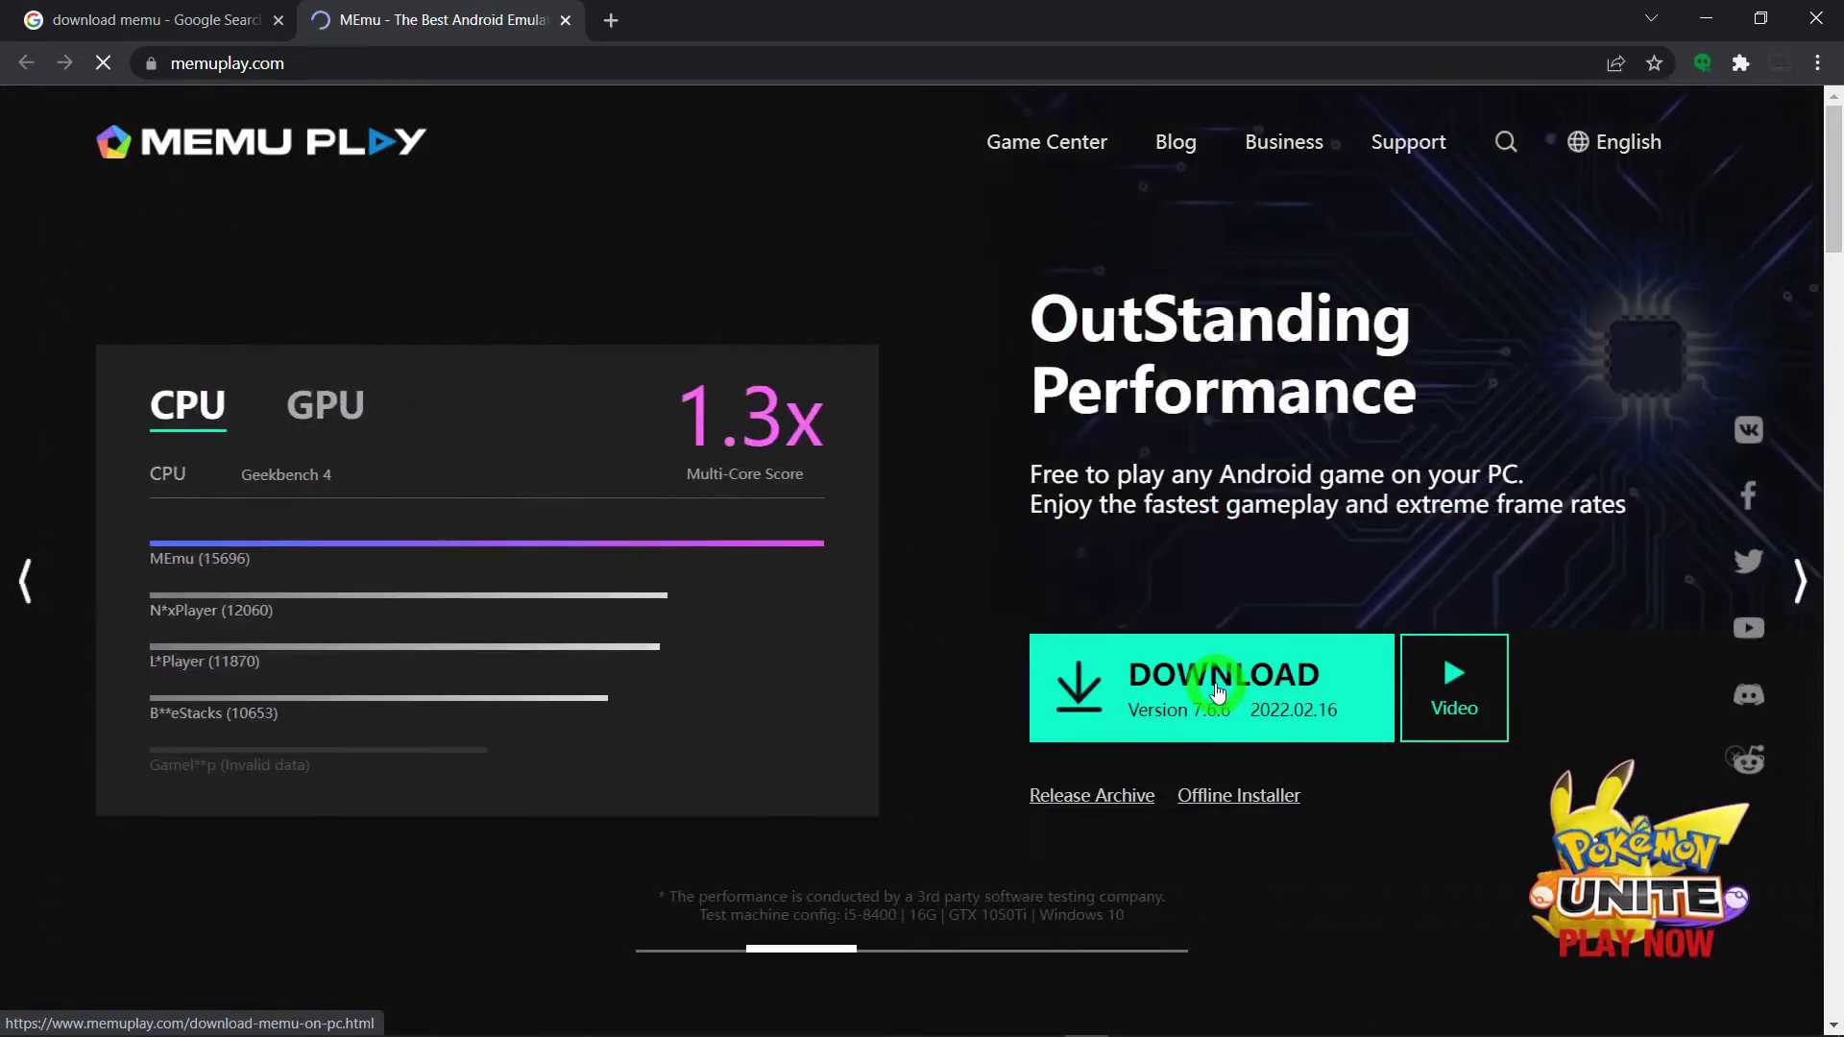
click(1218, 692)
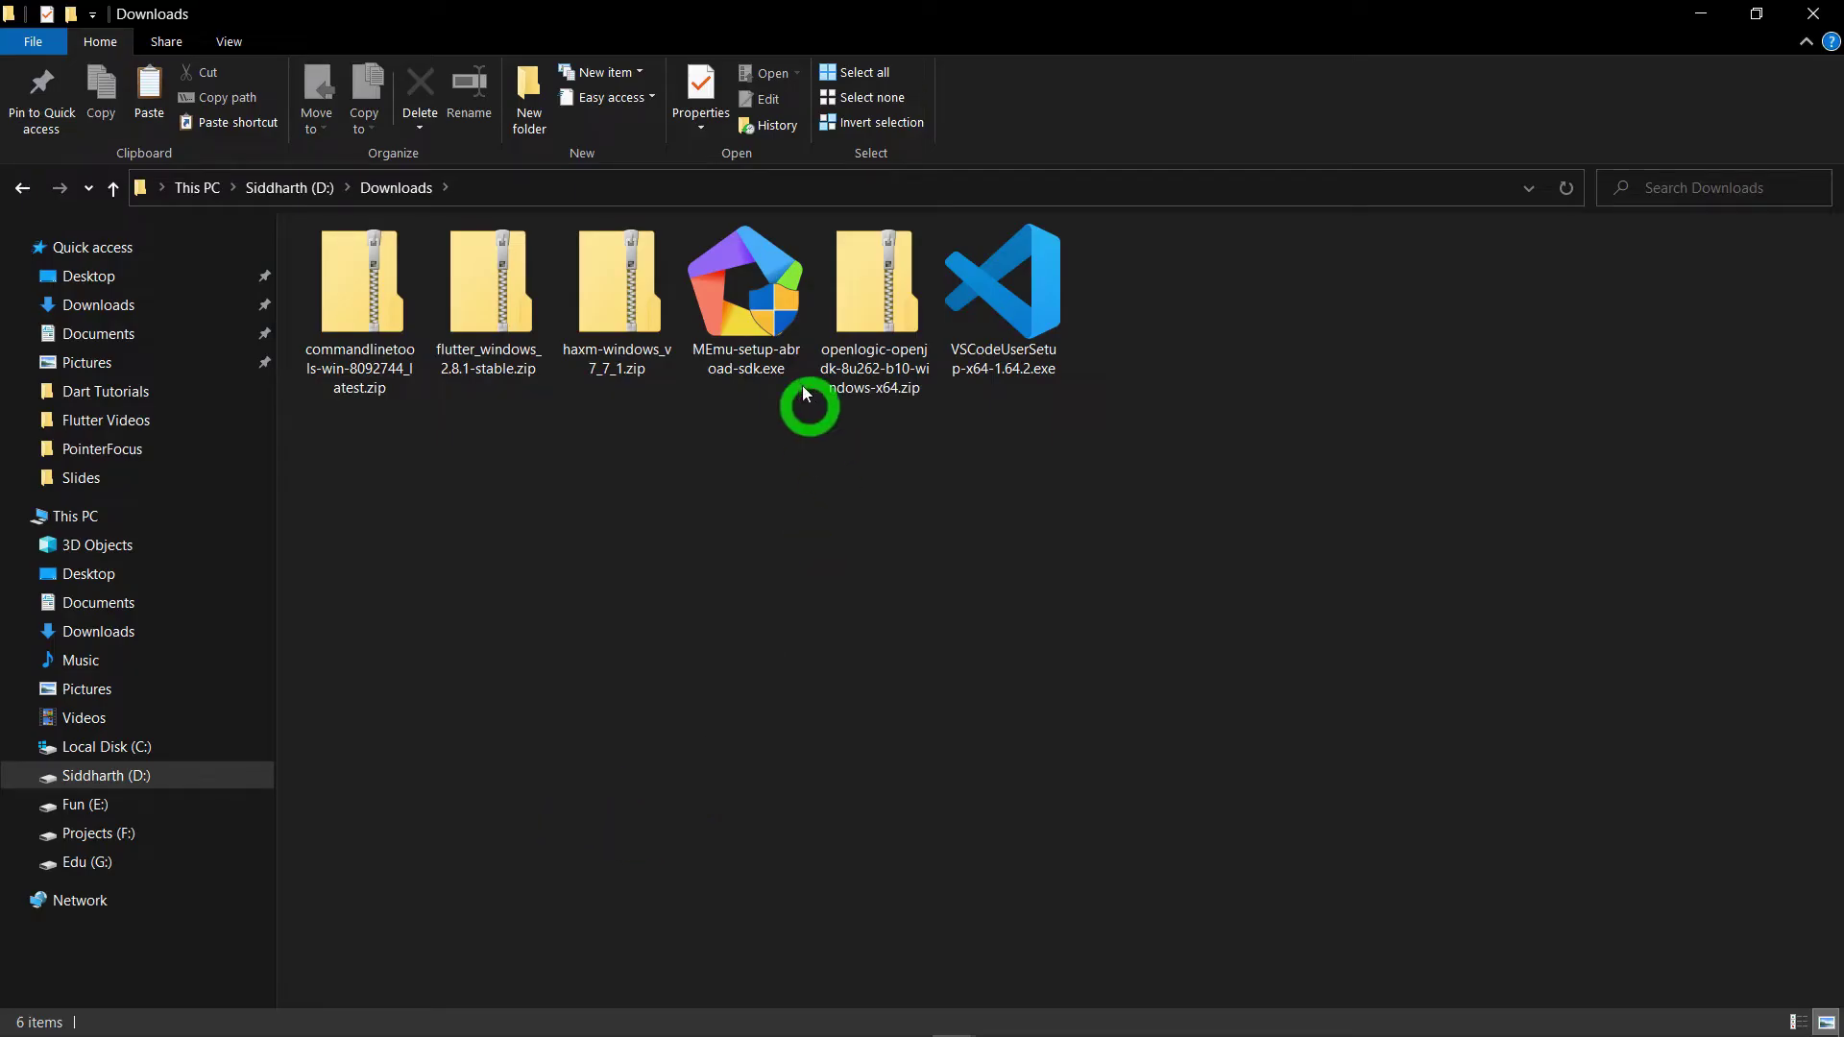
Quick-install MEmu from MEmu-setup-abroad-sdk.exe and launch it when installation finishes
double_click(754, 336)
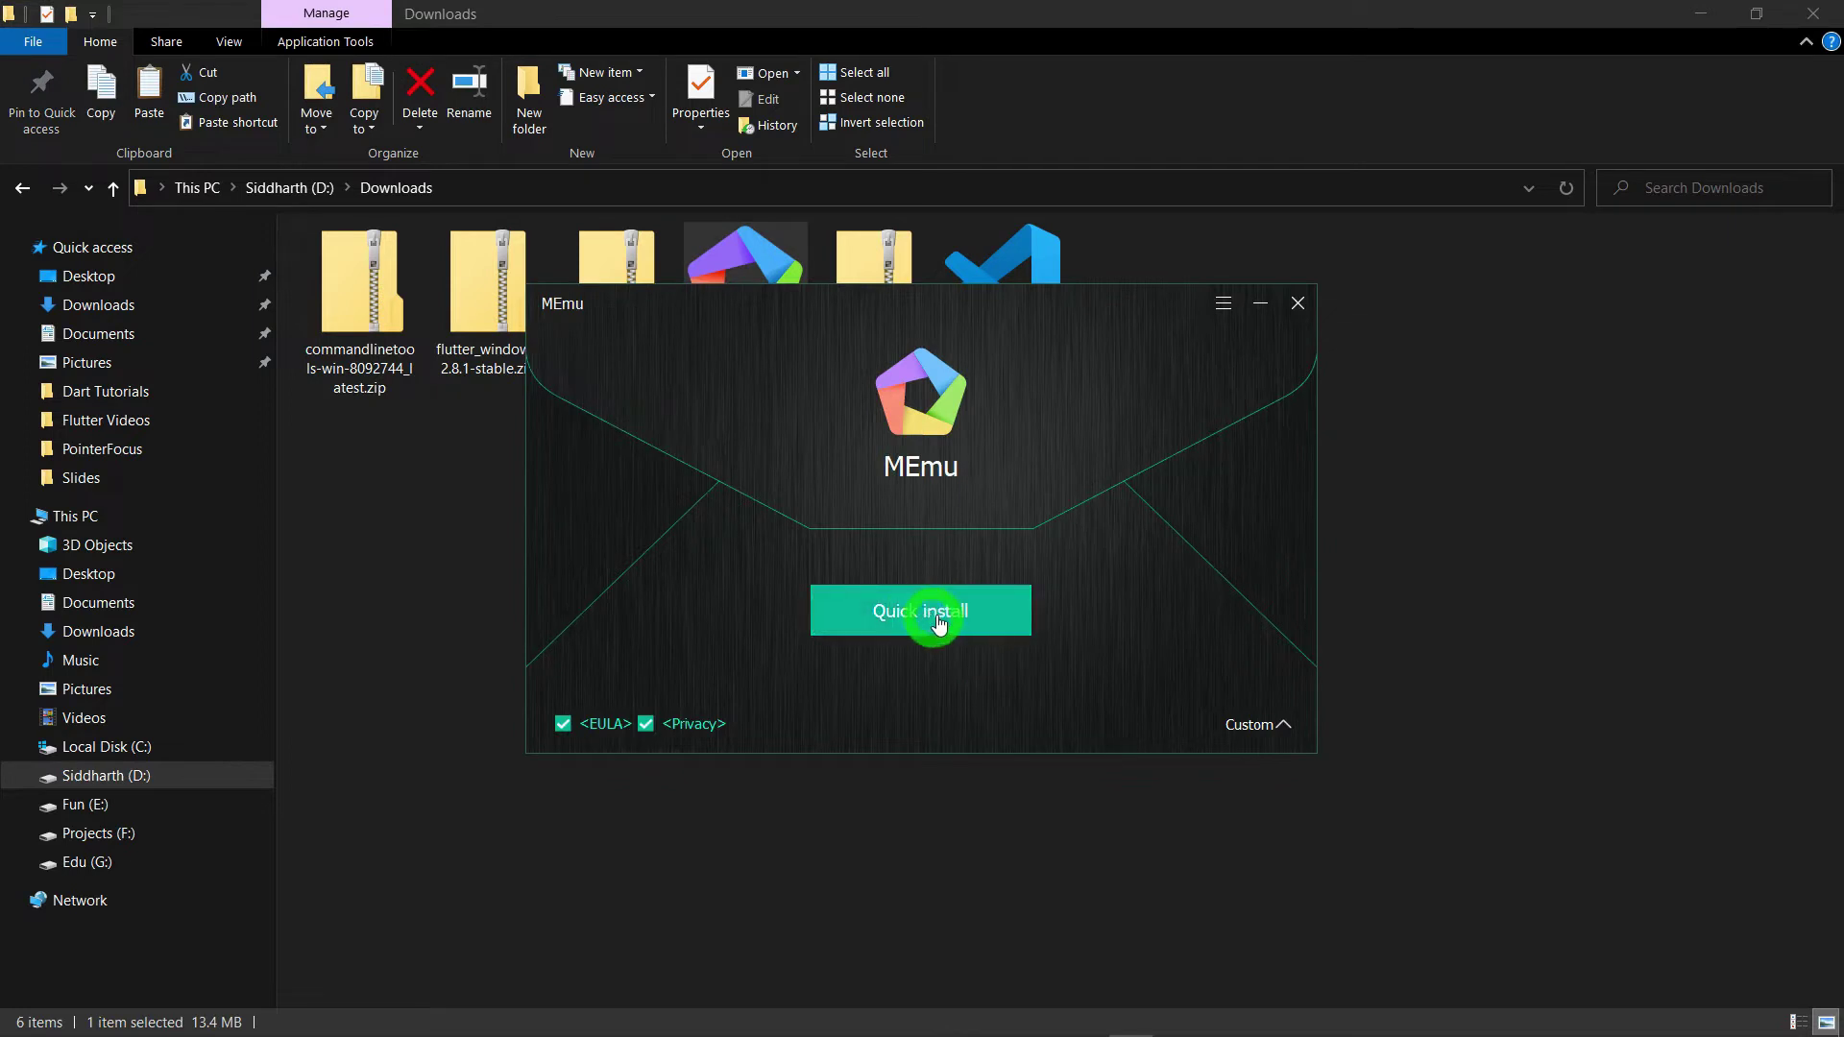
click(940, 618)
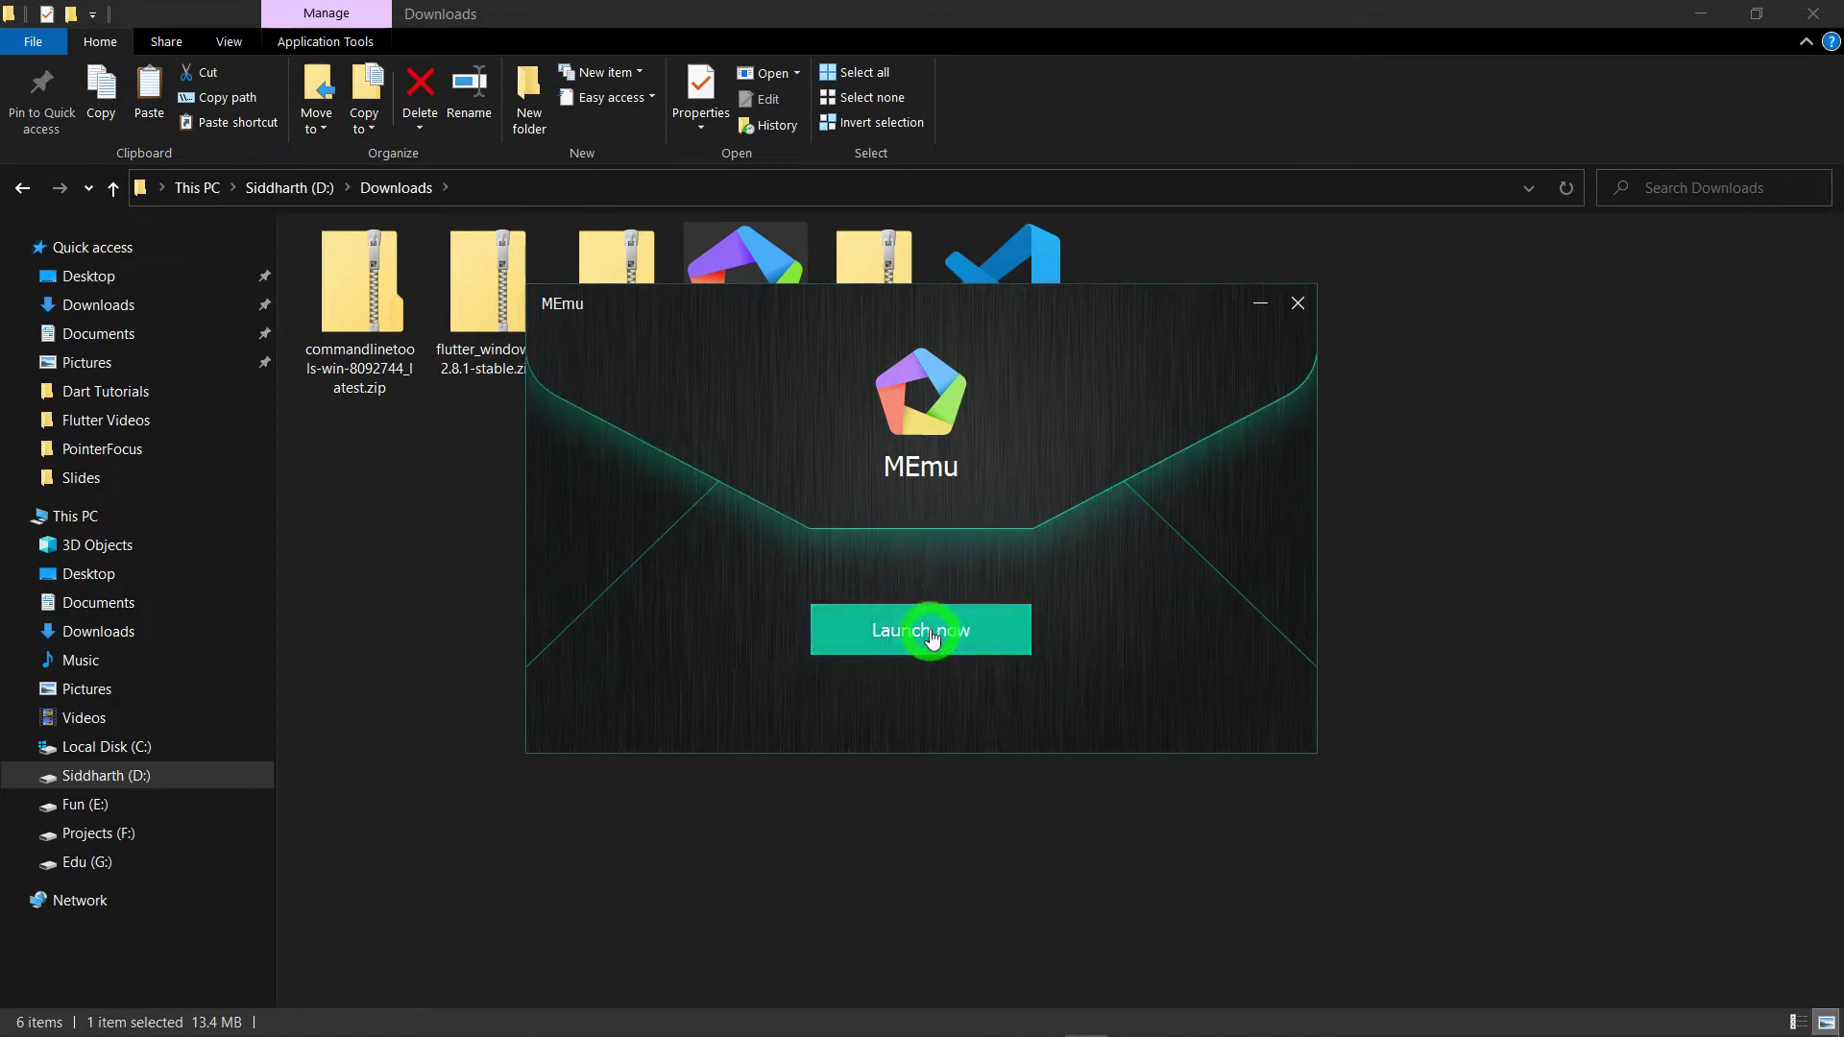
click(932, 636)
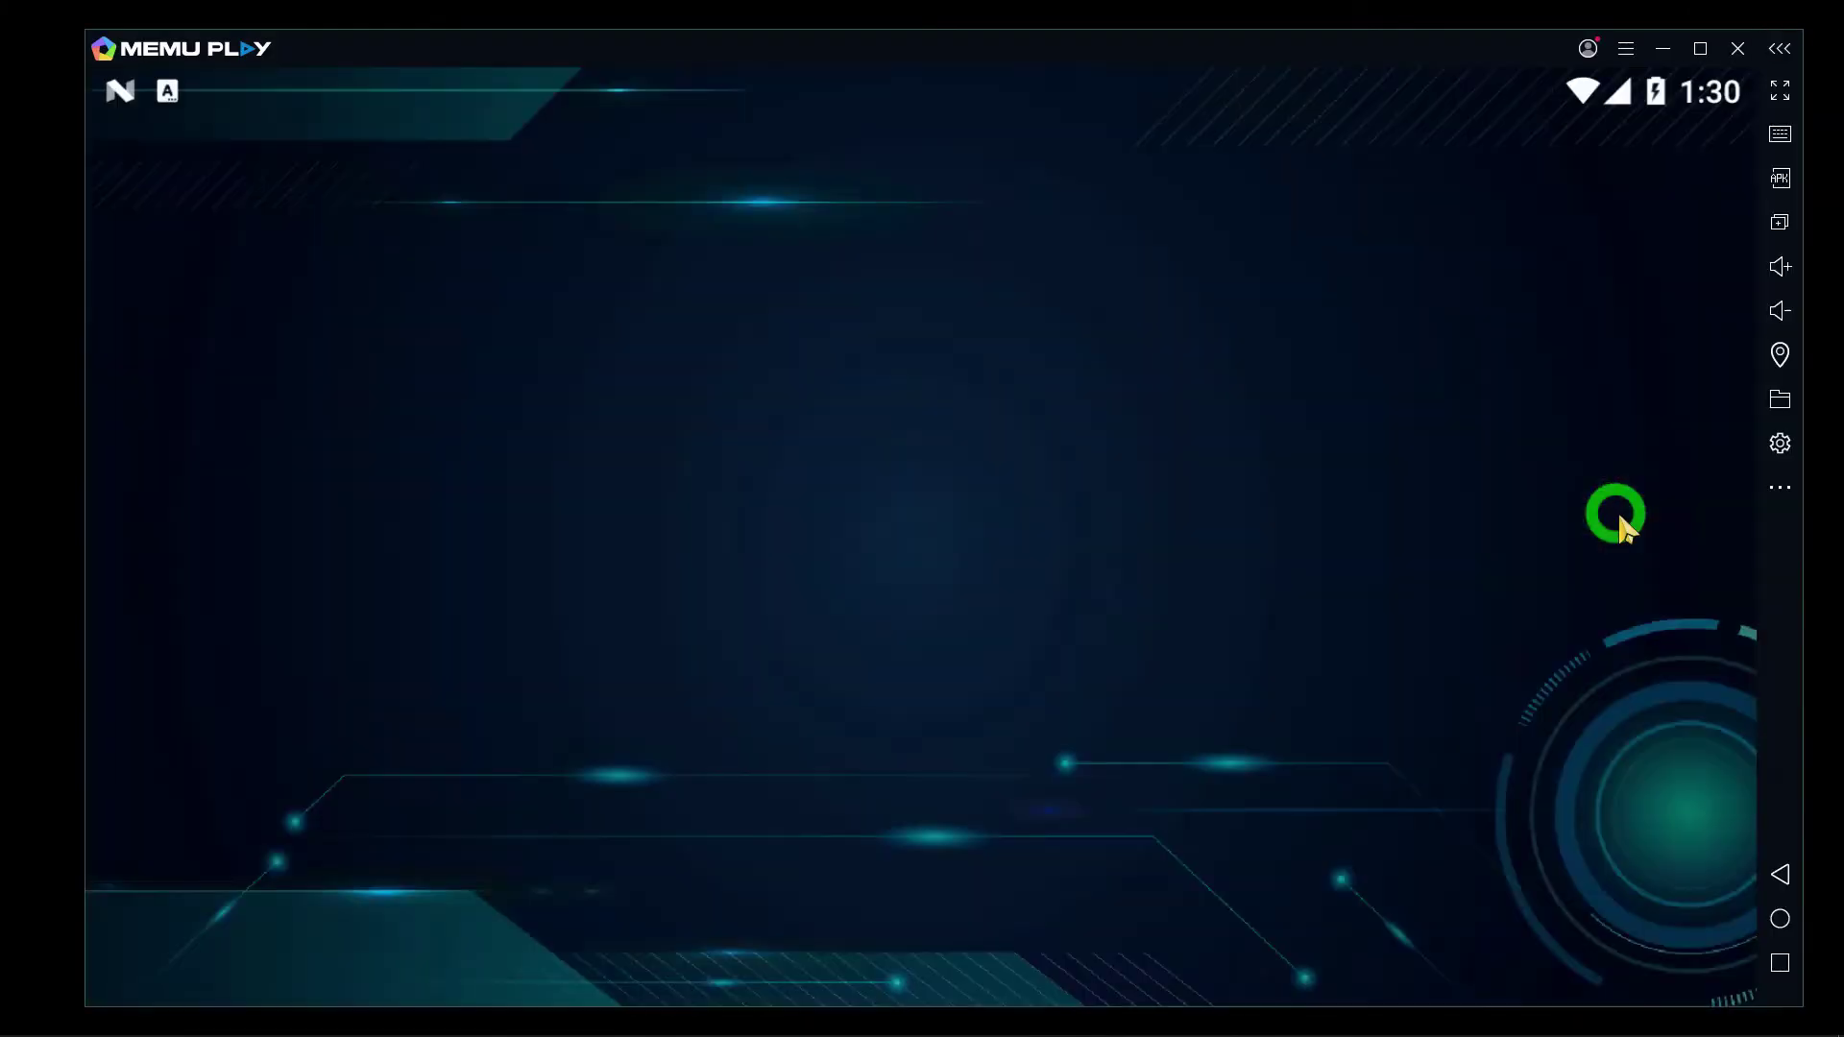
Dismiss the guide, set the display to Phone 720 × 1280, and restart the emulator
click(1778, 489)
click(1157, 577)
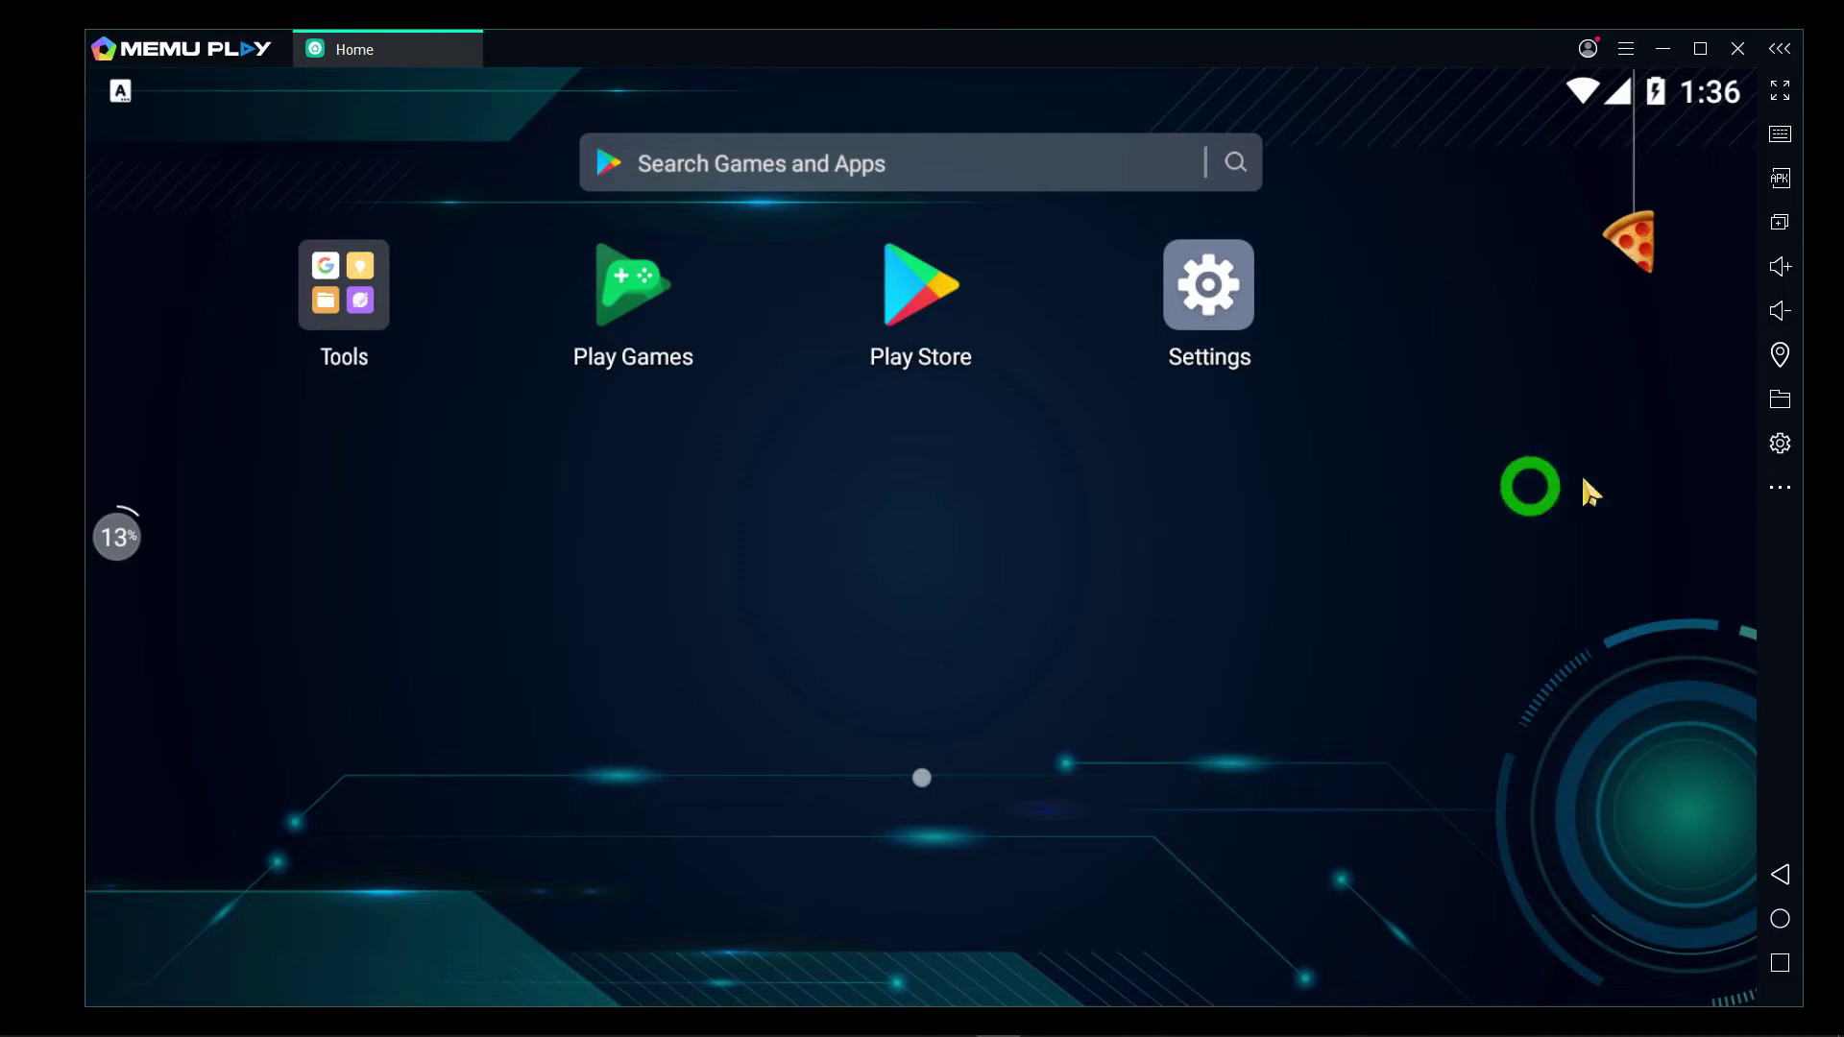
click(1778, 445)
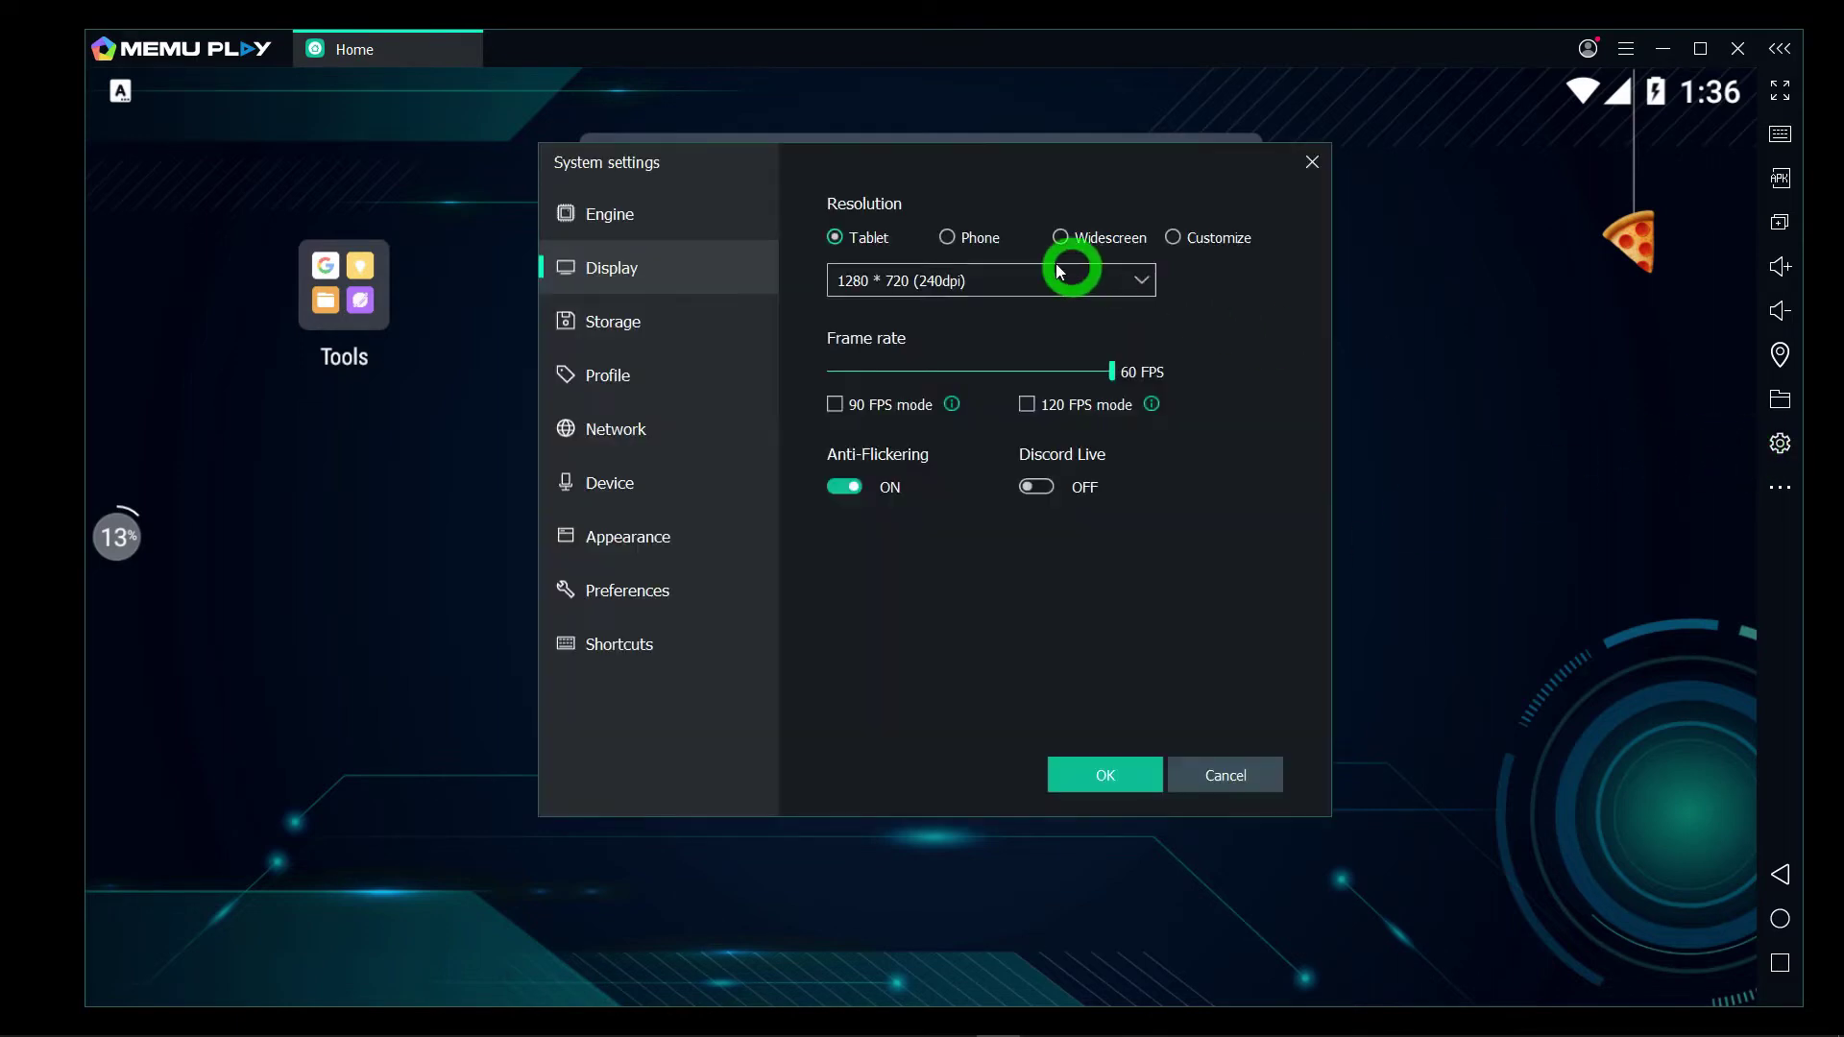
click(947, 238)
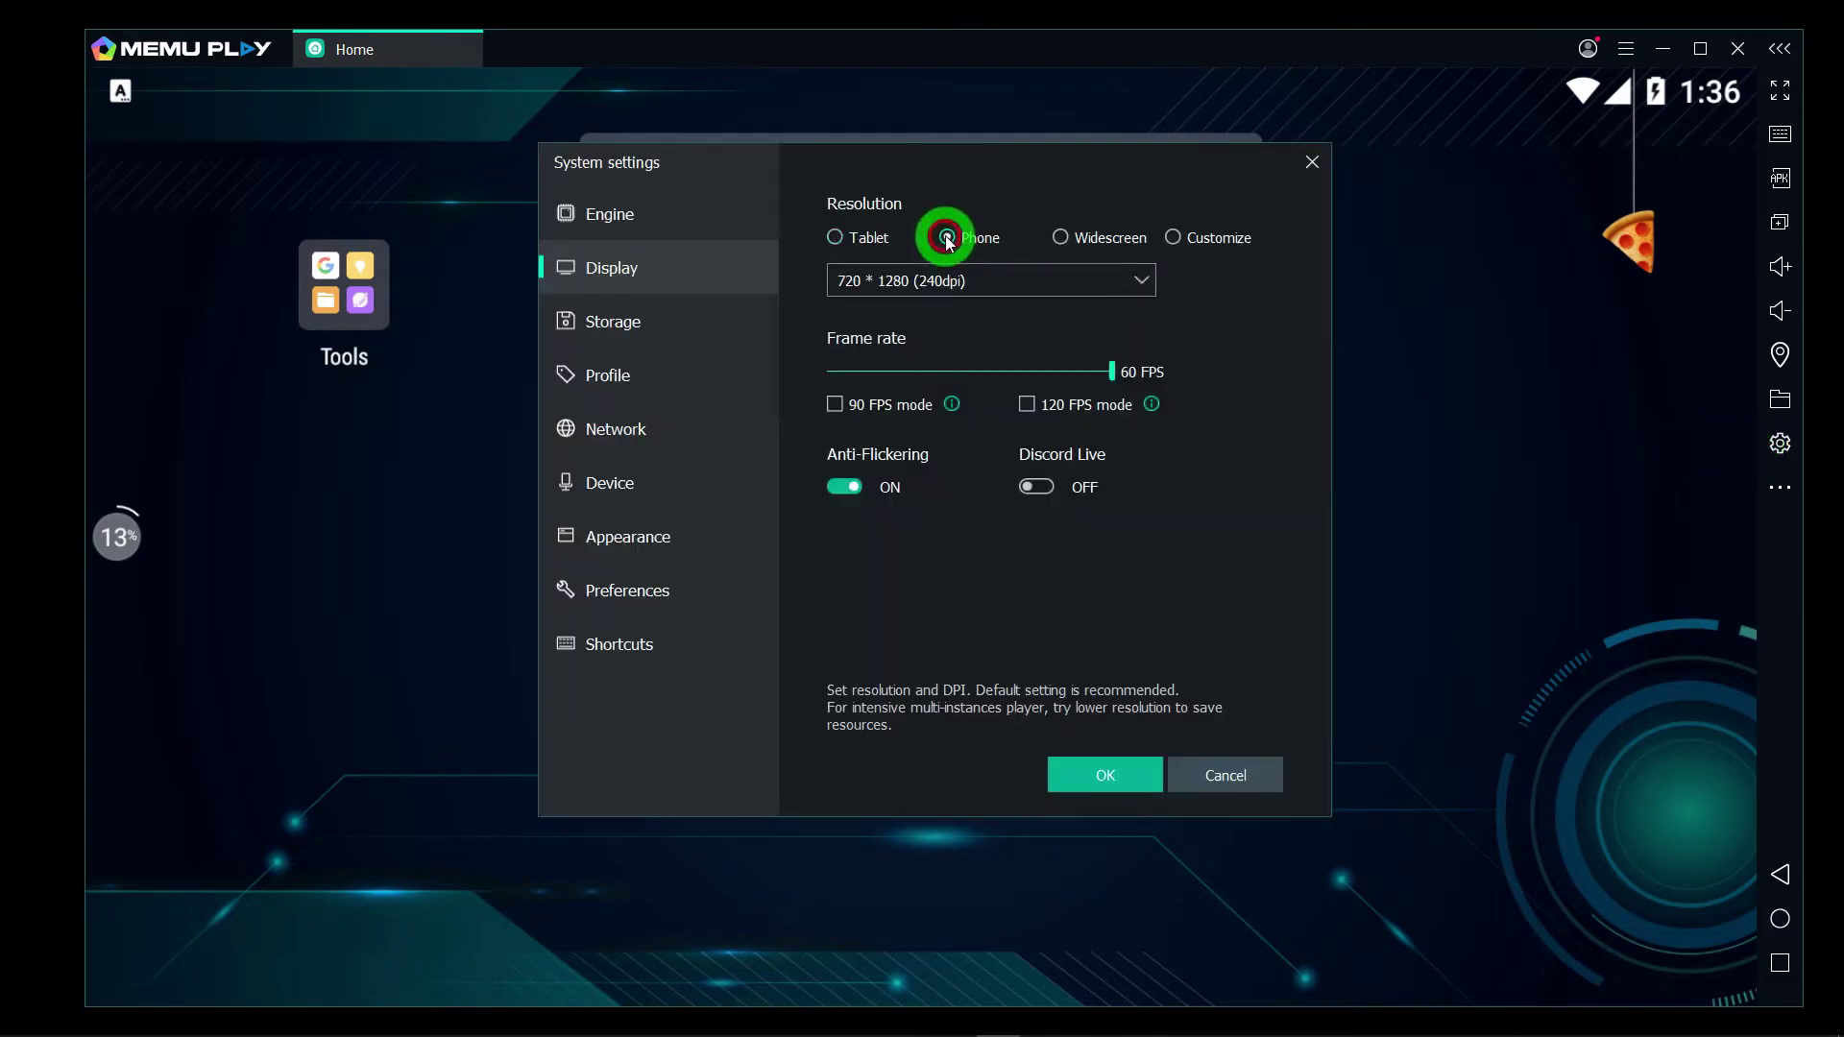
click(1101, 769)
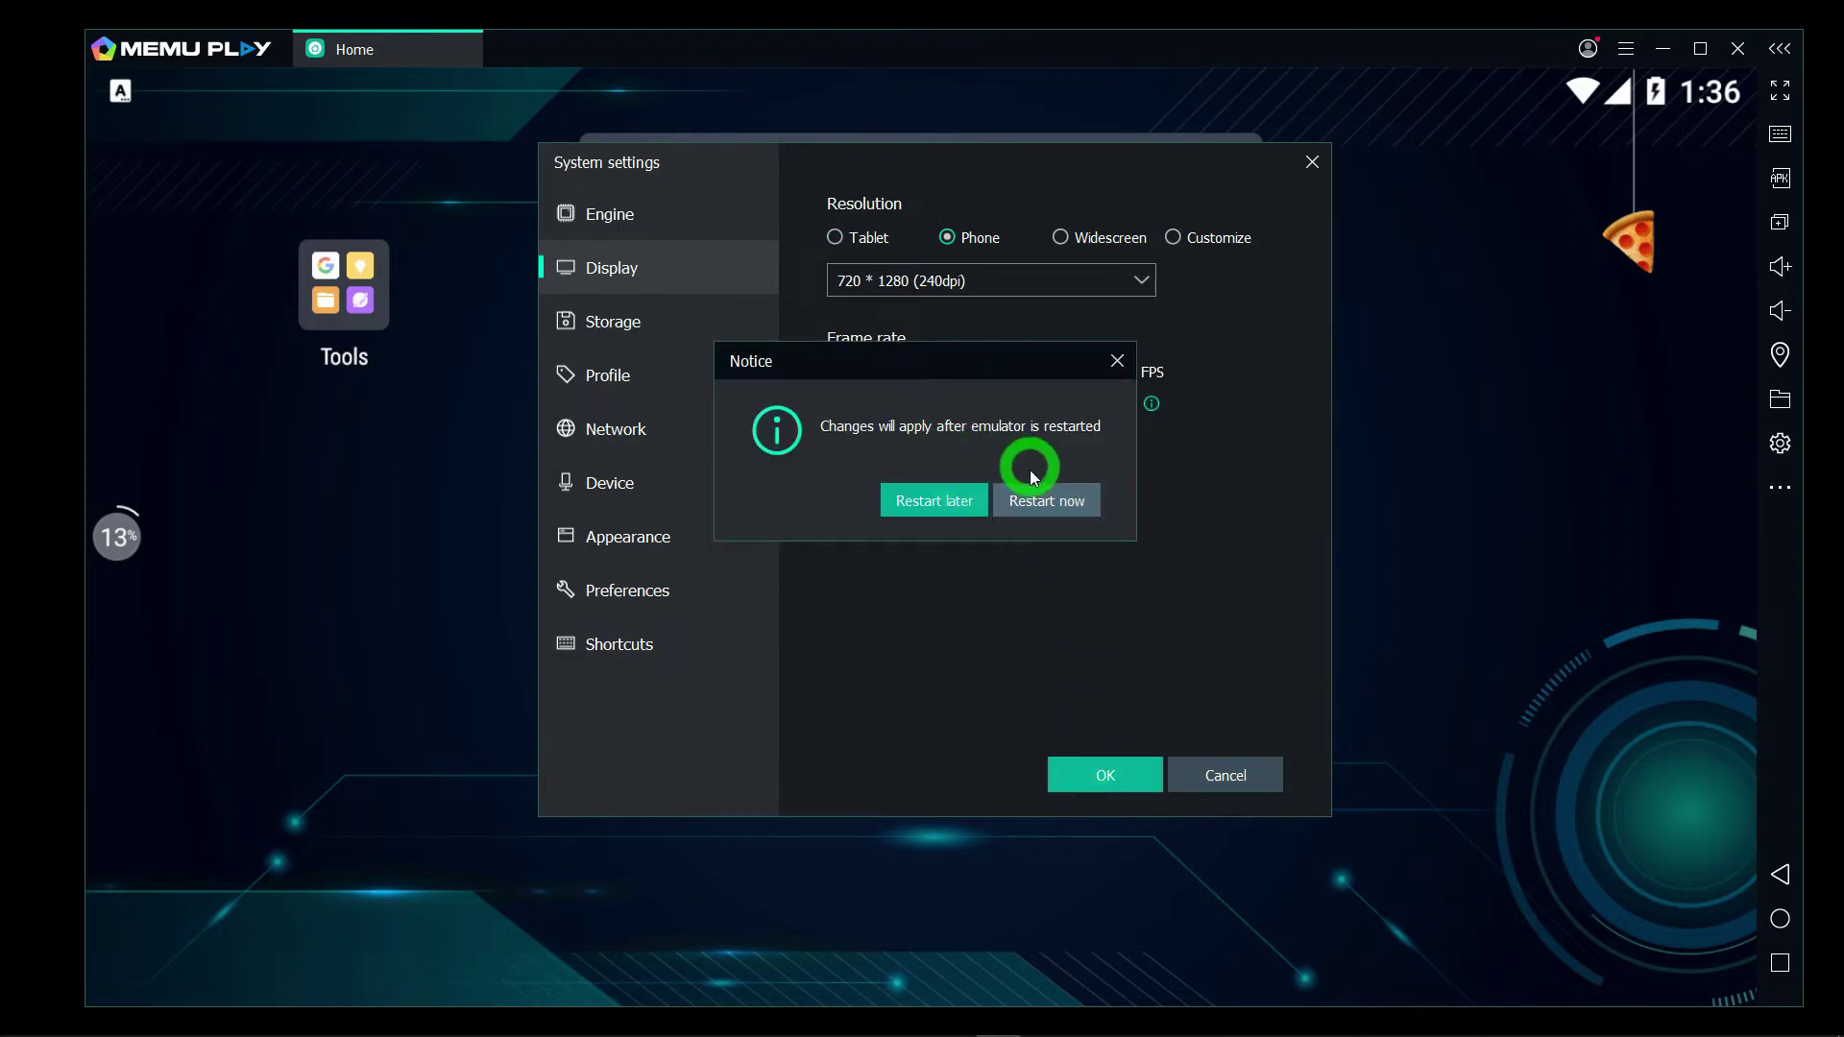
click(1046, 503)
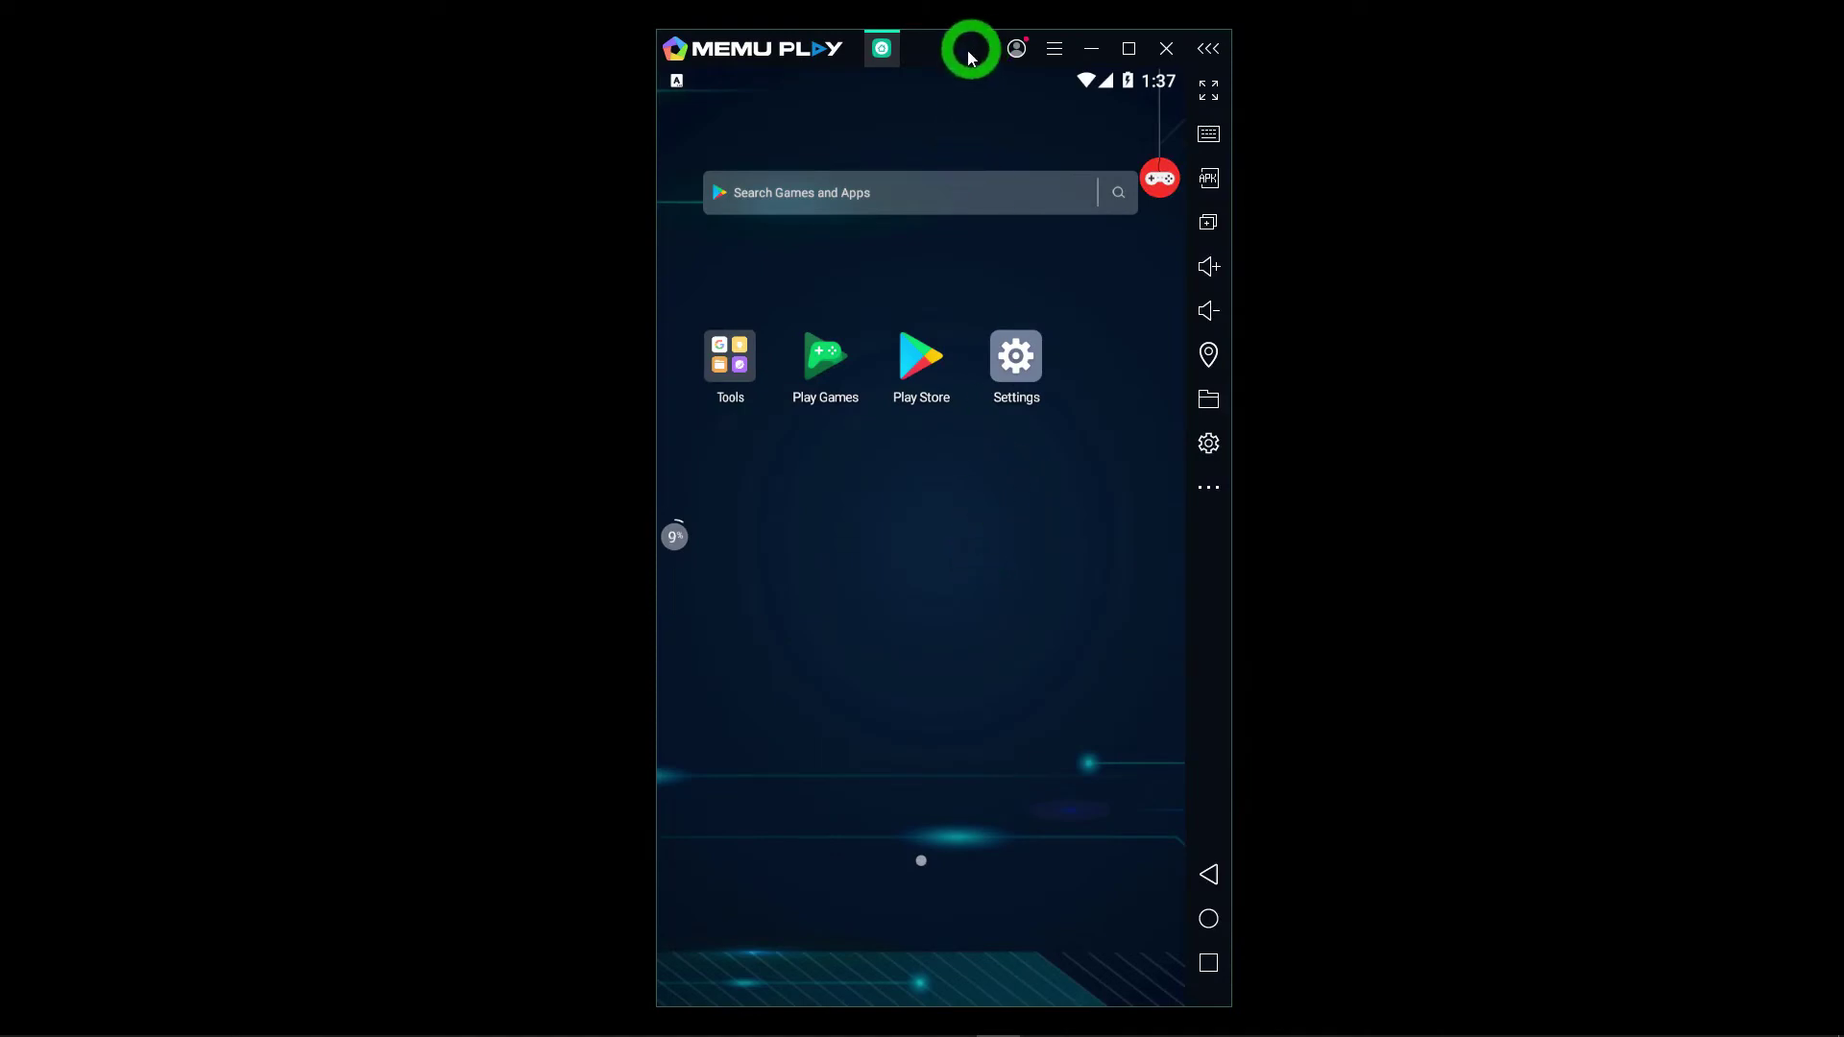
Move the portrait MEmu window to the right edge of the screen
mouse_move(971, 56)
mouse_down()
mouse_move(1540, 32)
mouse_move(1523, 25)
mouse_move(1565, 44)
mouse_up()
click(1571, 594)
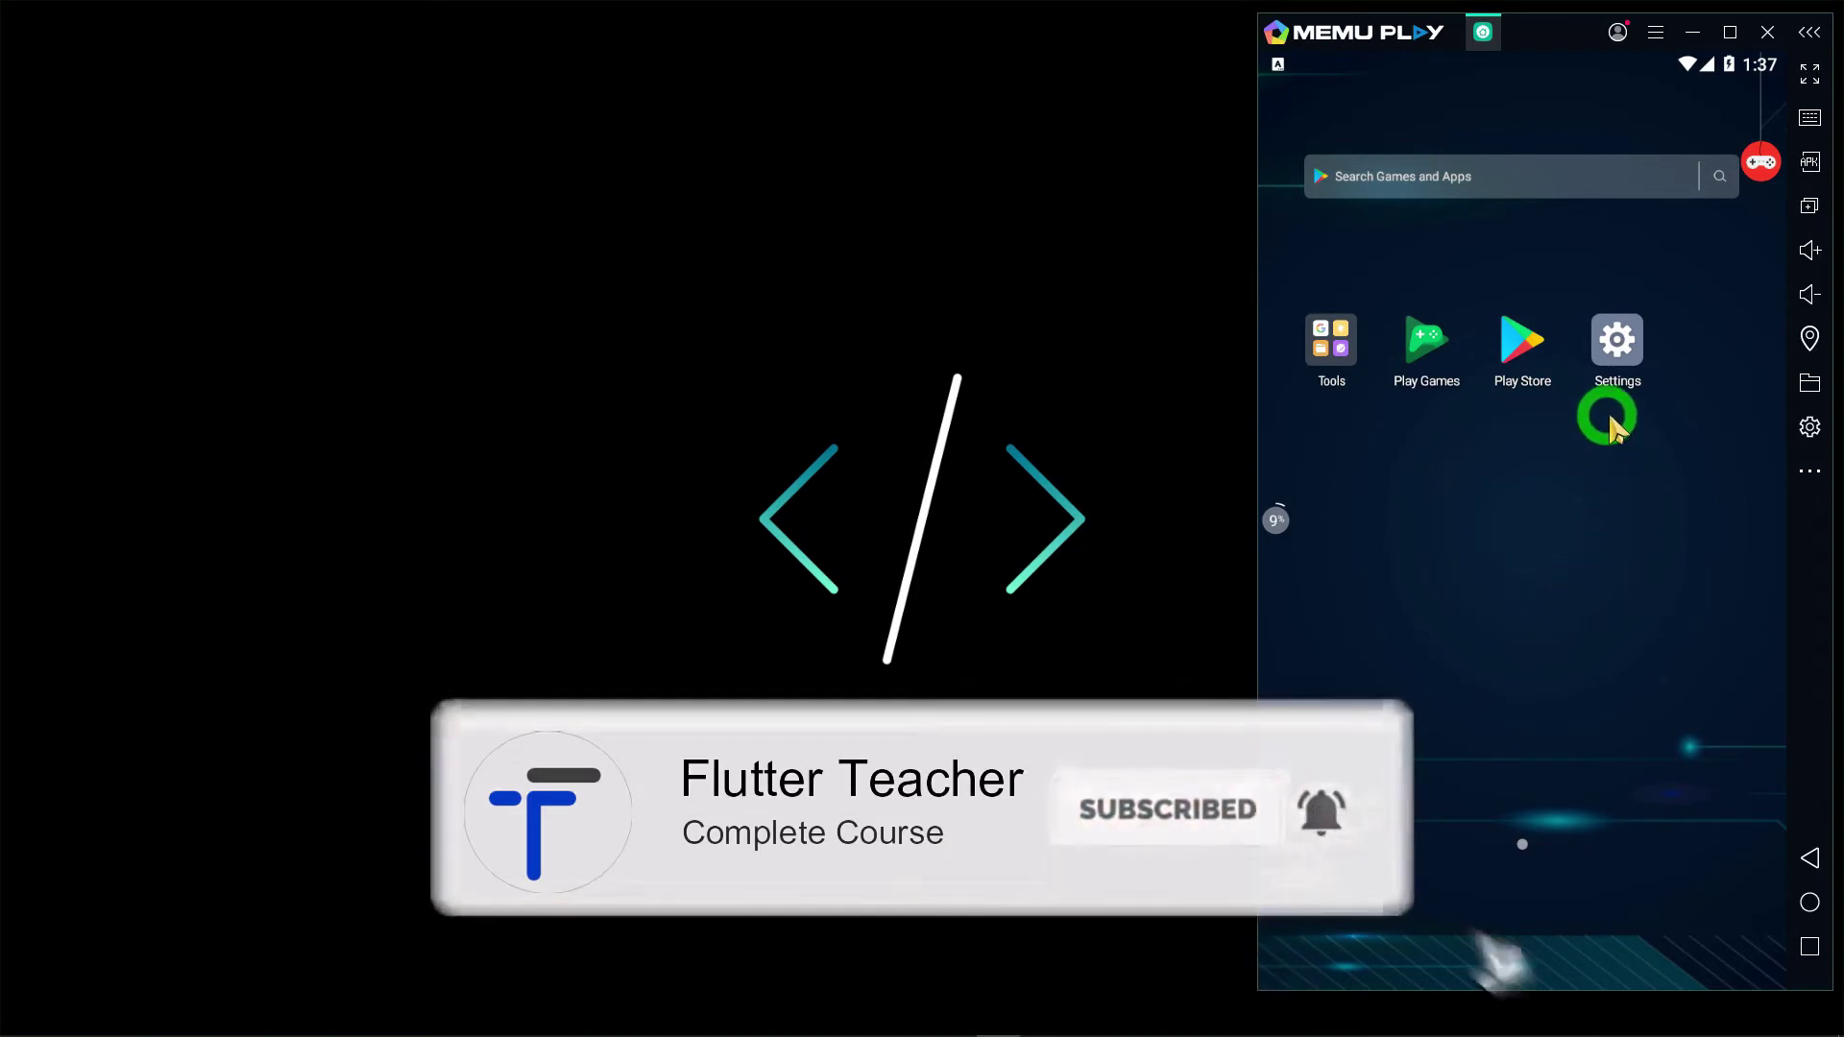
In Android Settings > About tablet, tap Build number seven times to become a developer
click(1616, 347)
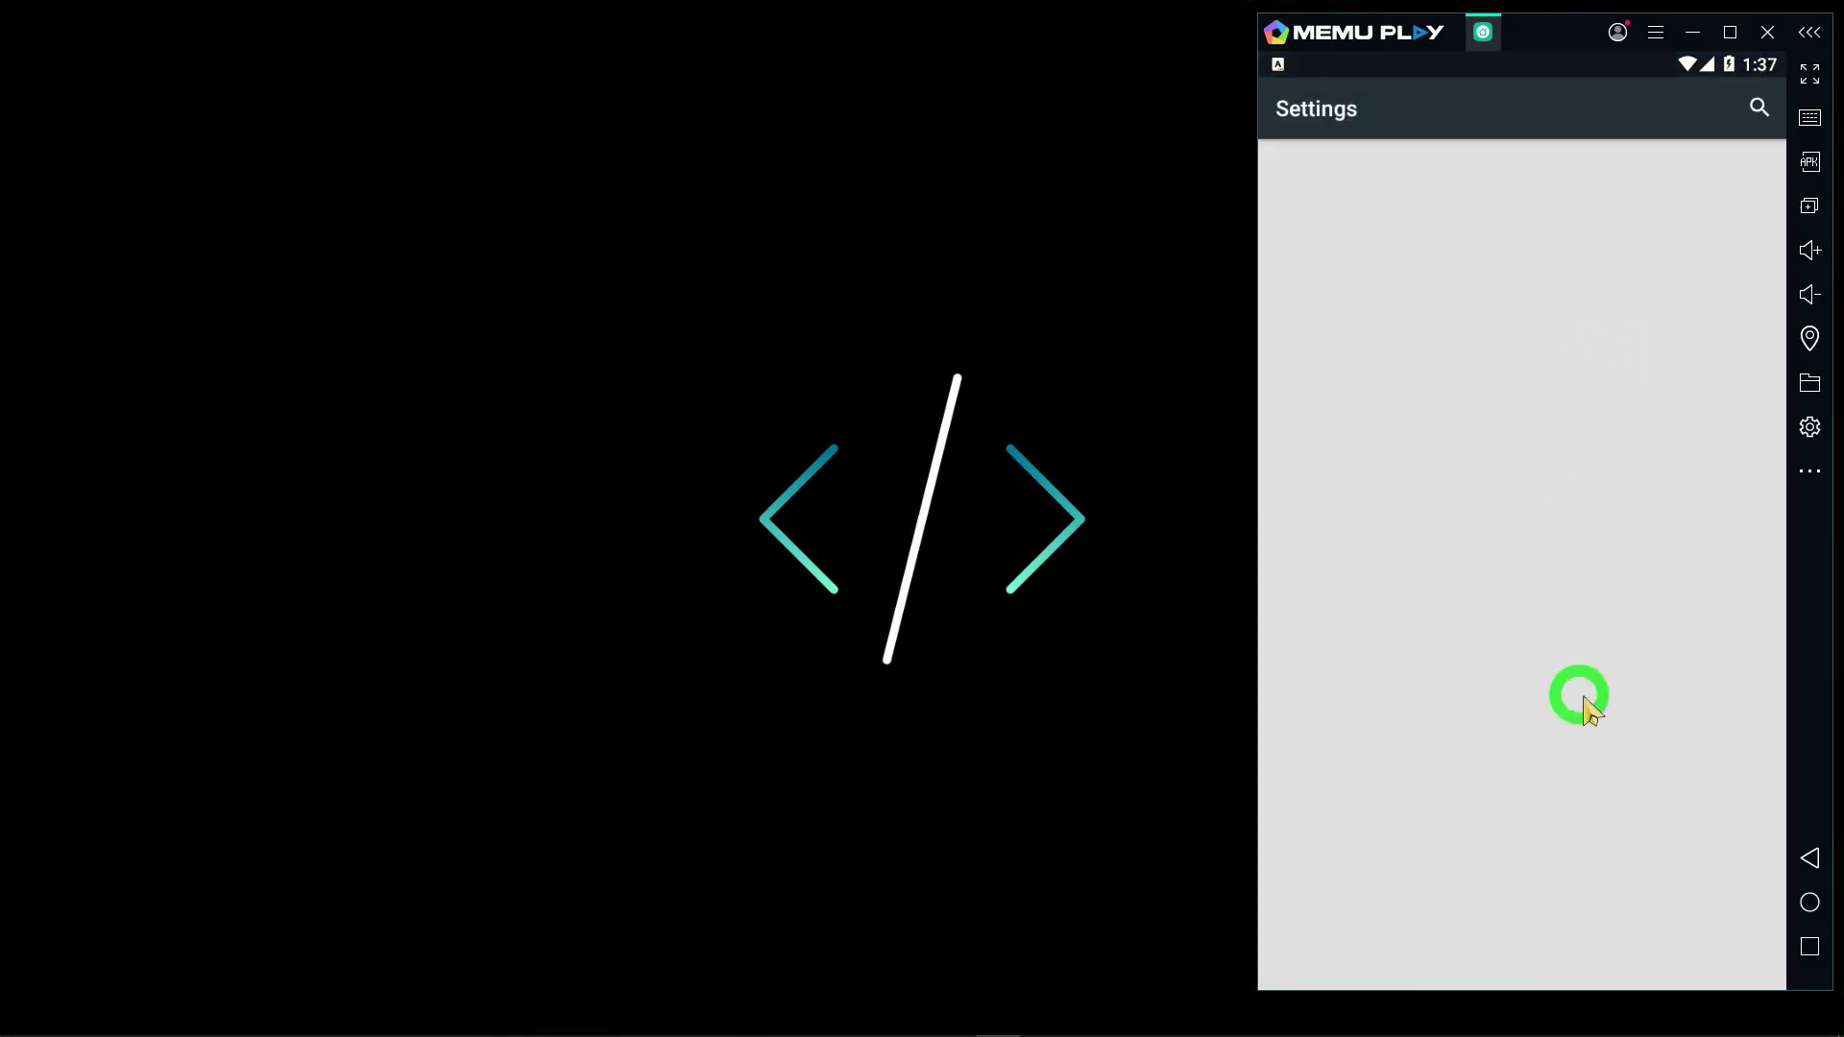
drag(1580, 861, 1559, 510)
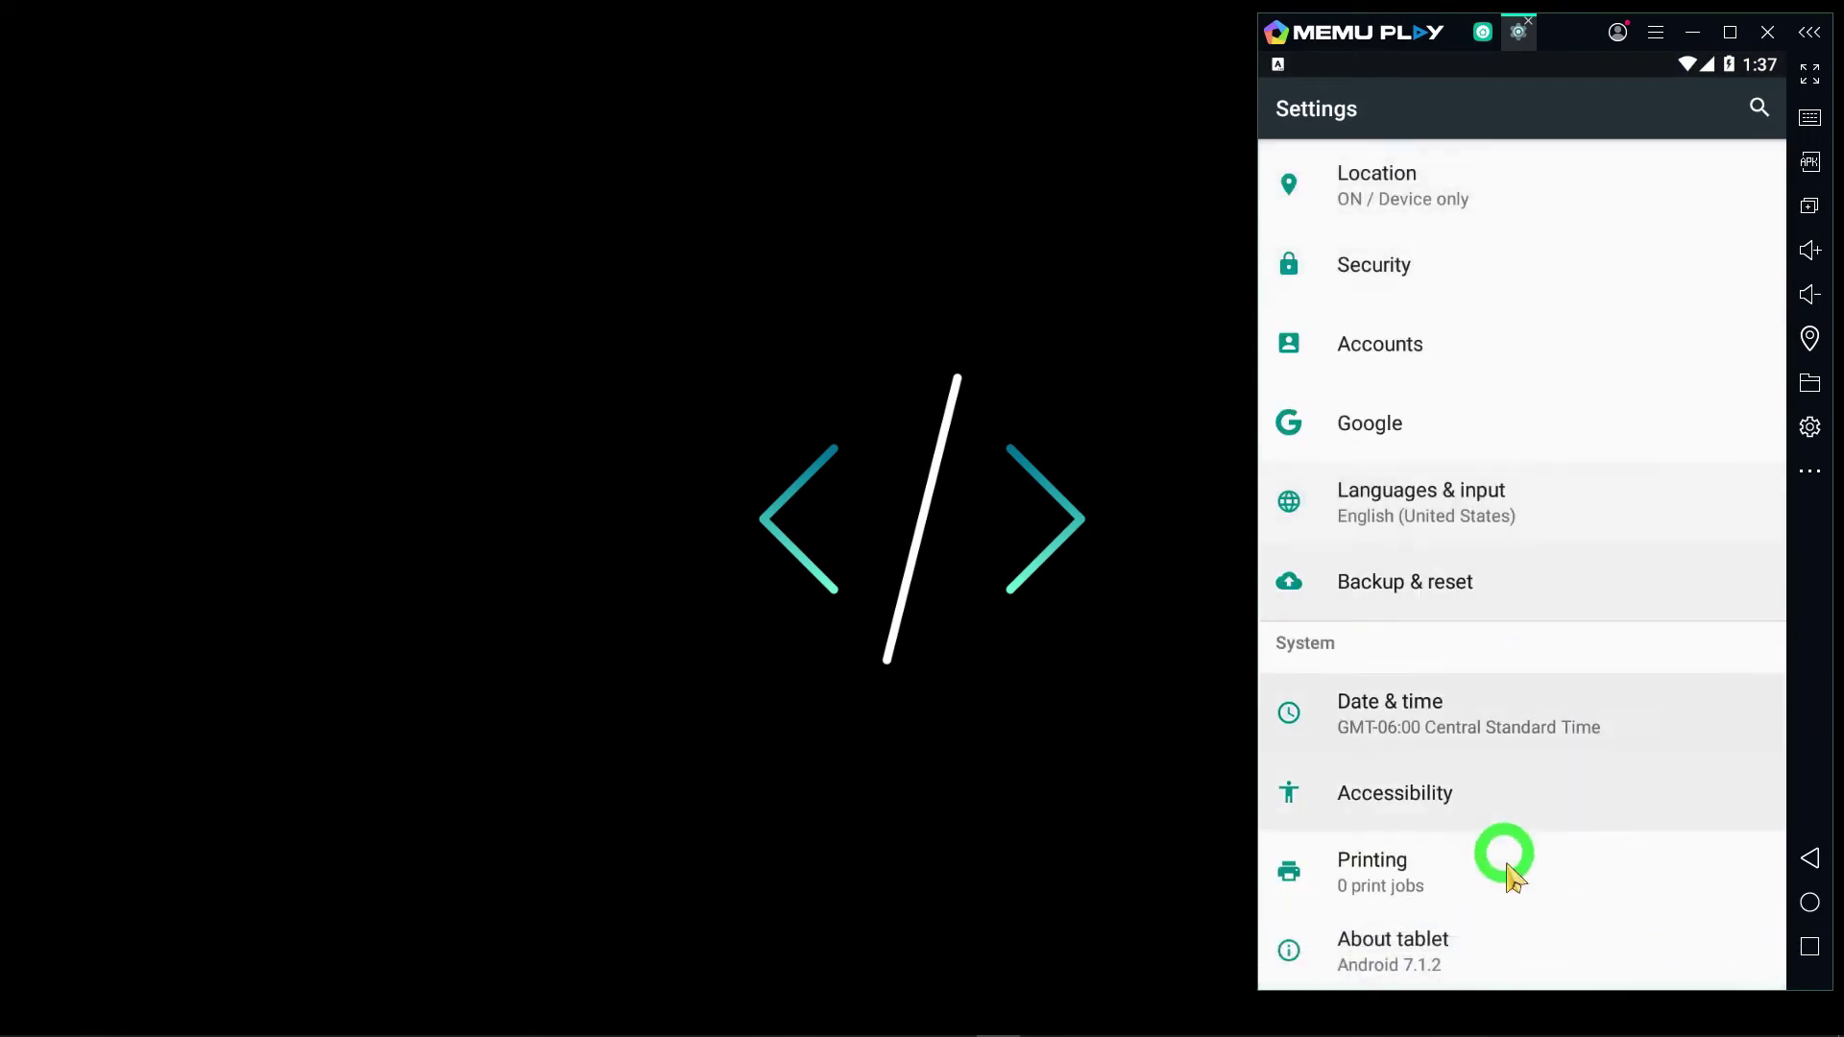
click(1483, 959)
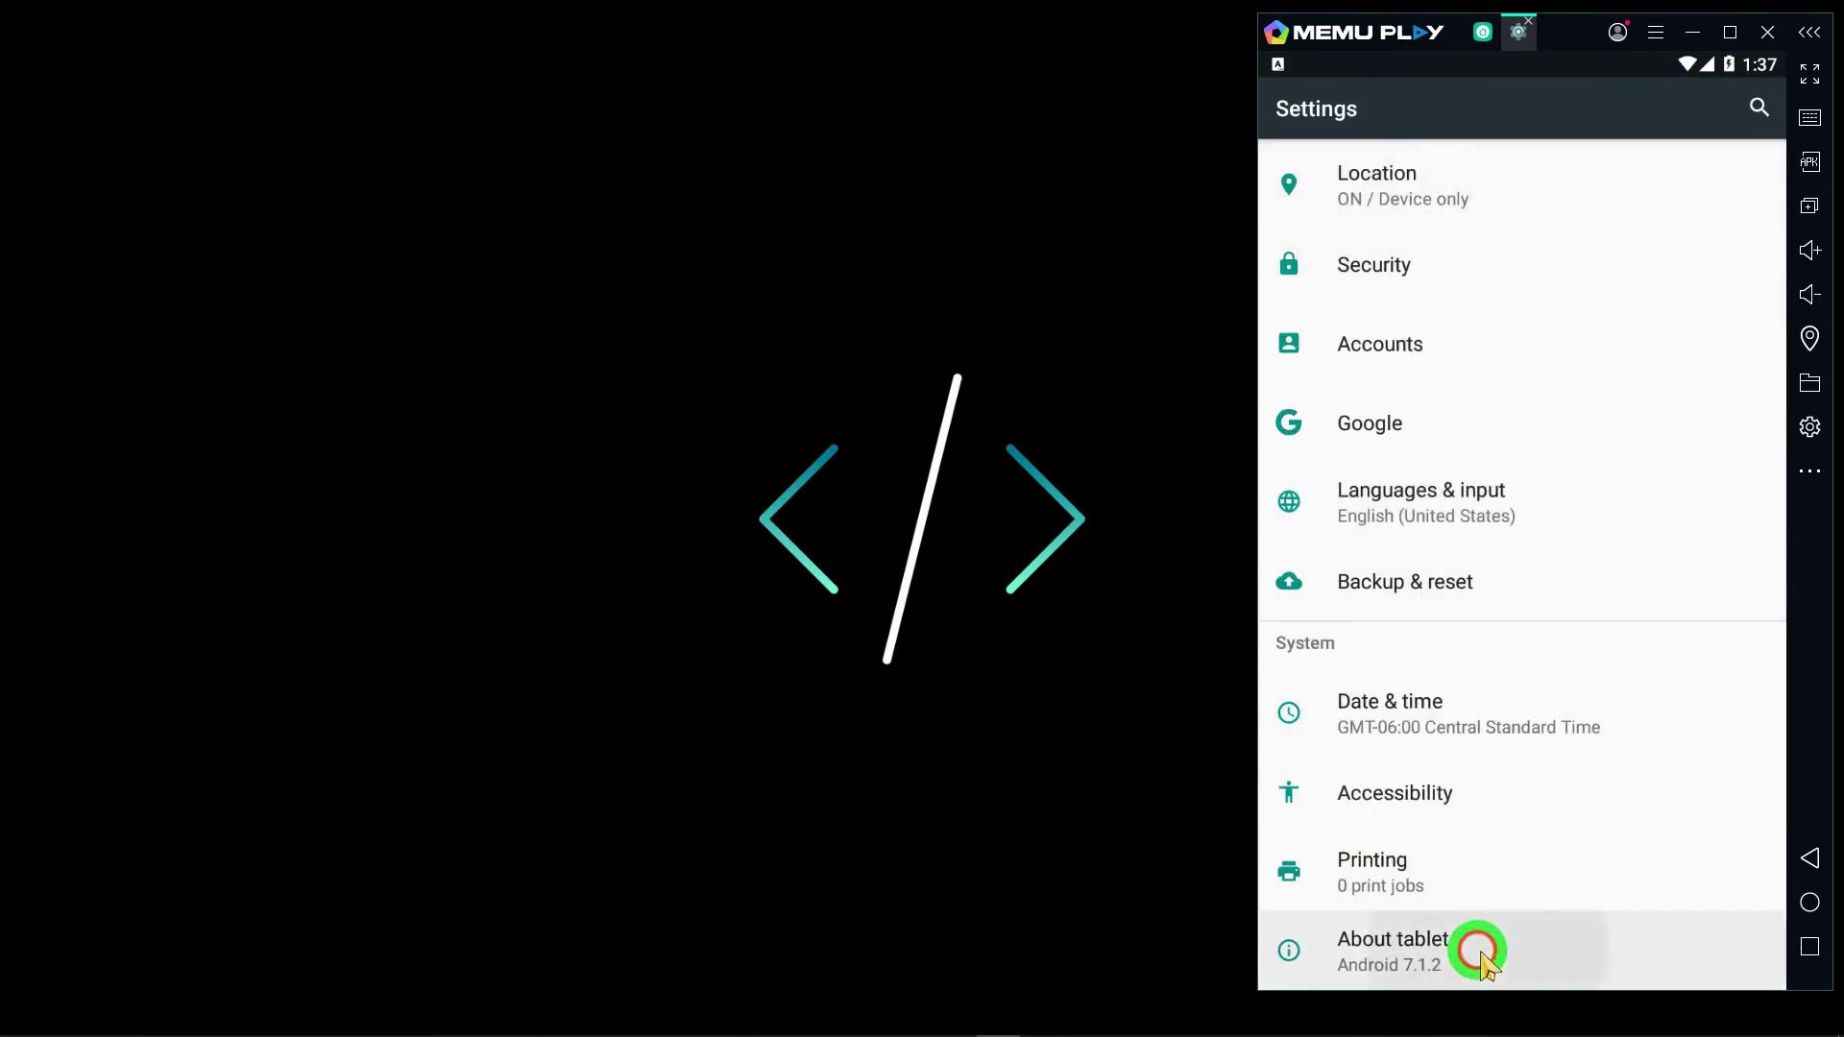
click(1486, 866)
click(1449, 873)
click(1420, 873)
click(1456, 879)
click(1454, 876)
click(1455, 877)
click(1455, 876)
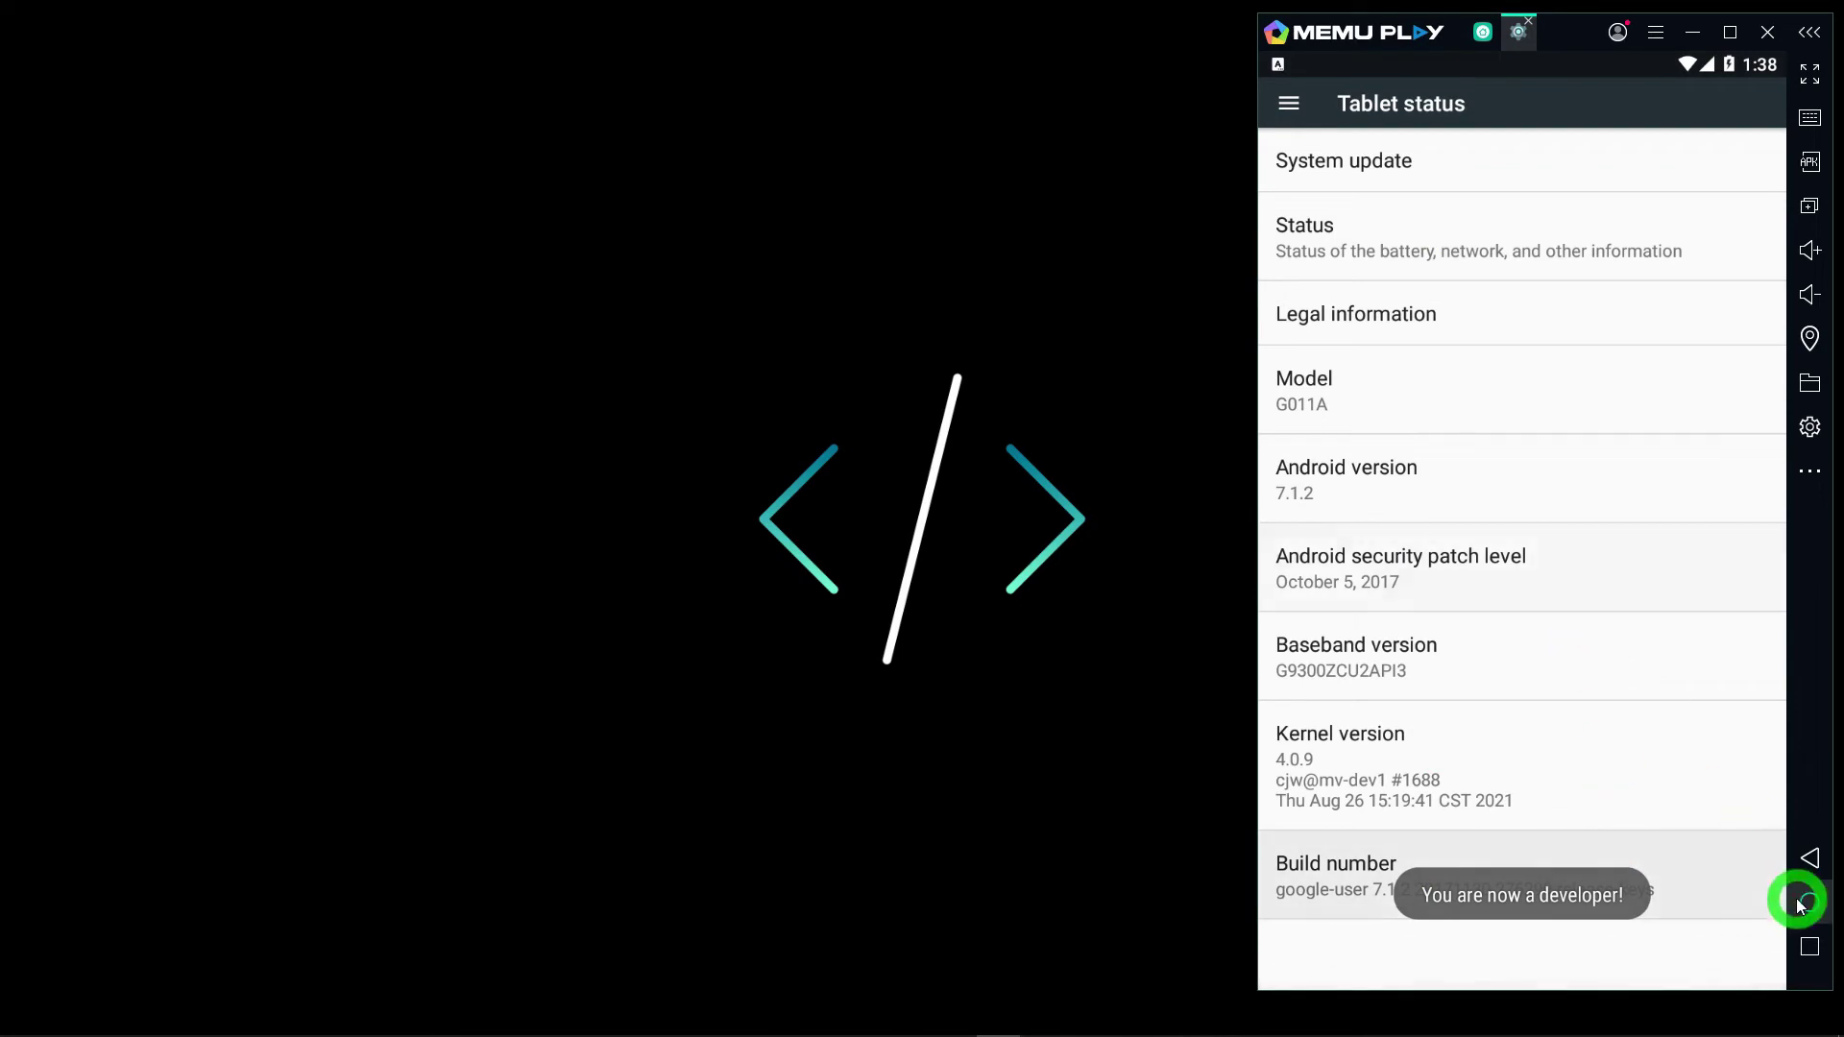
Turn on and confirm USB debugging in Developer options, then return to the home screen
click(1810, 858)
scroll(1599, 867, down, 2)
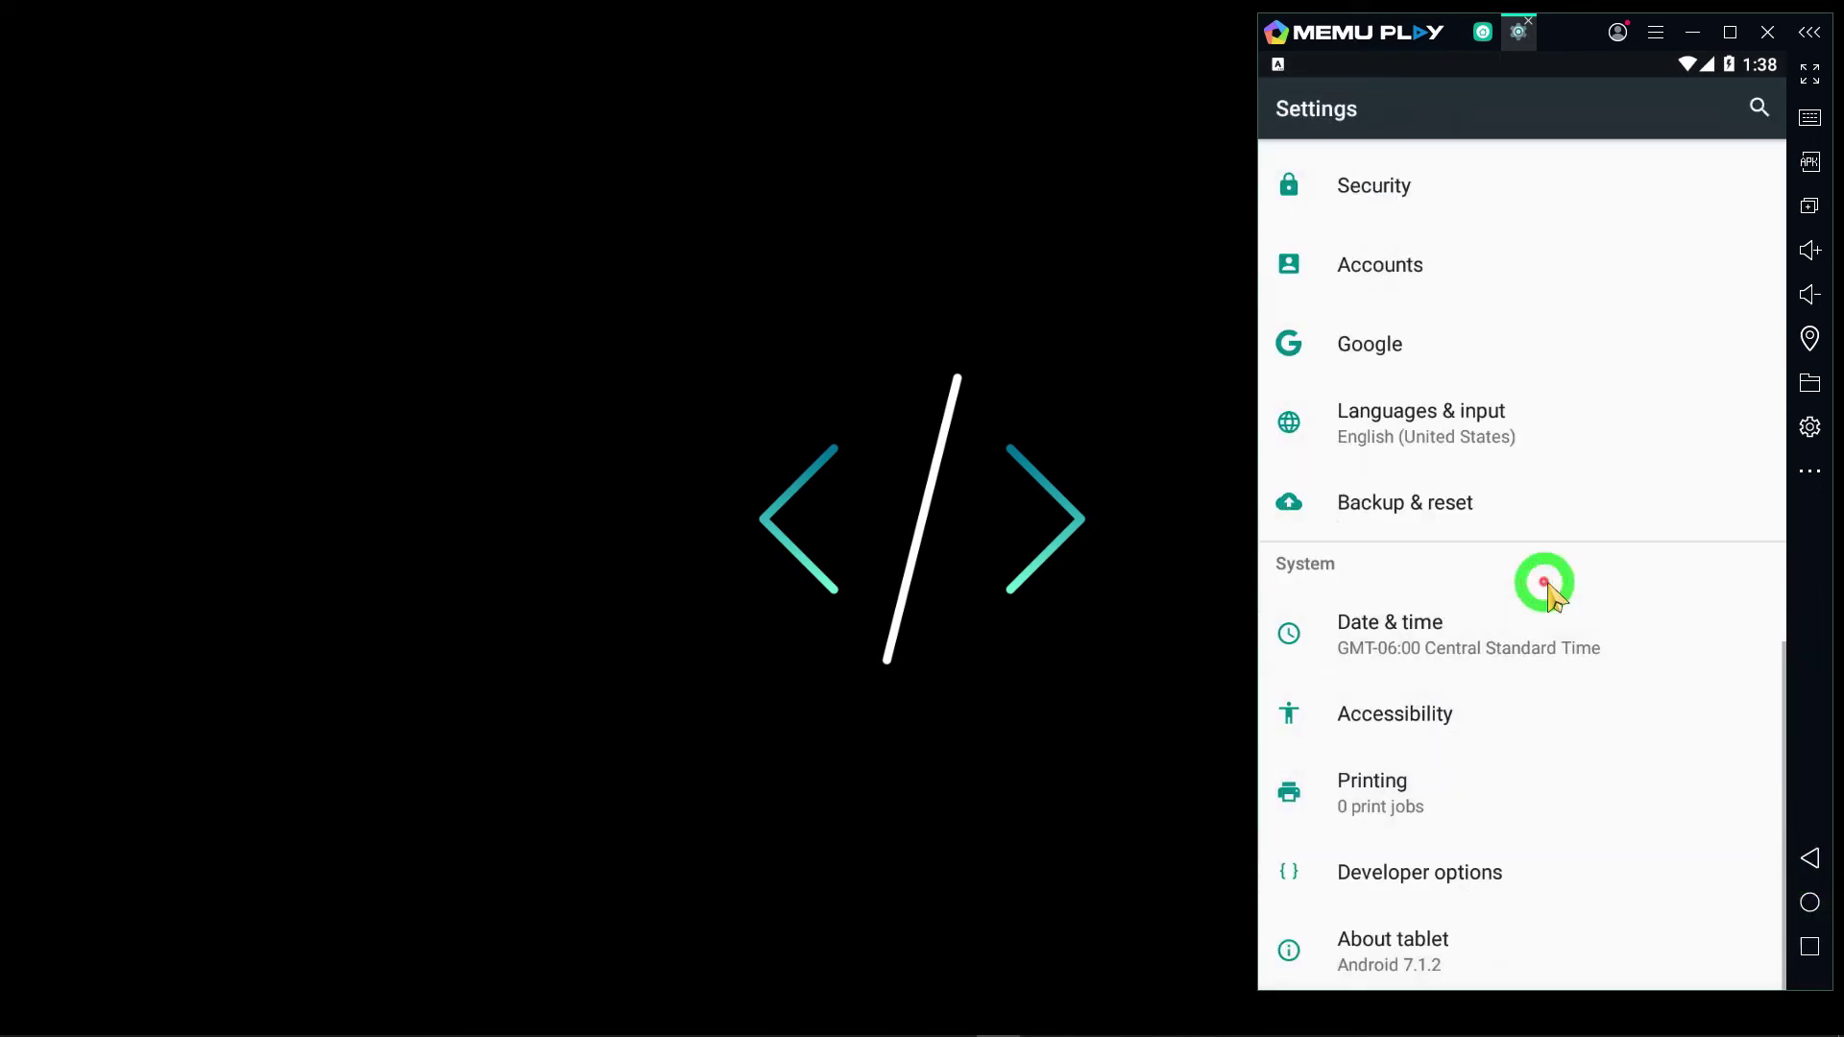
click(1451, 881)
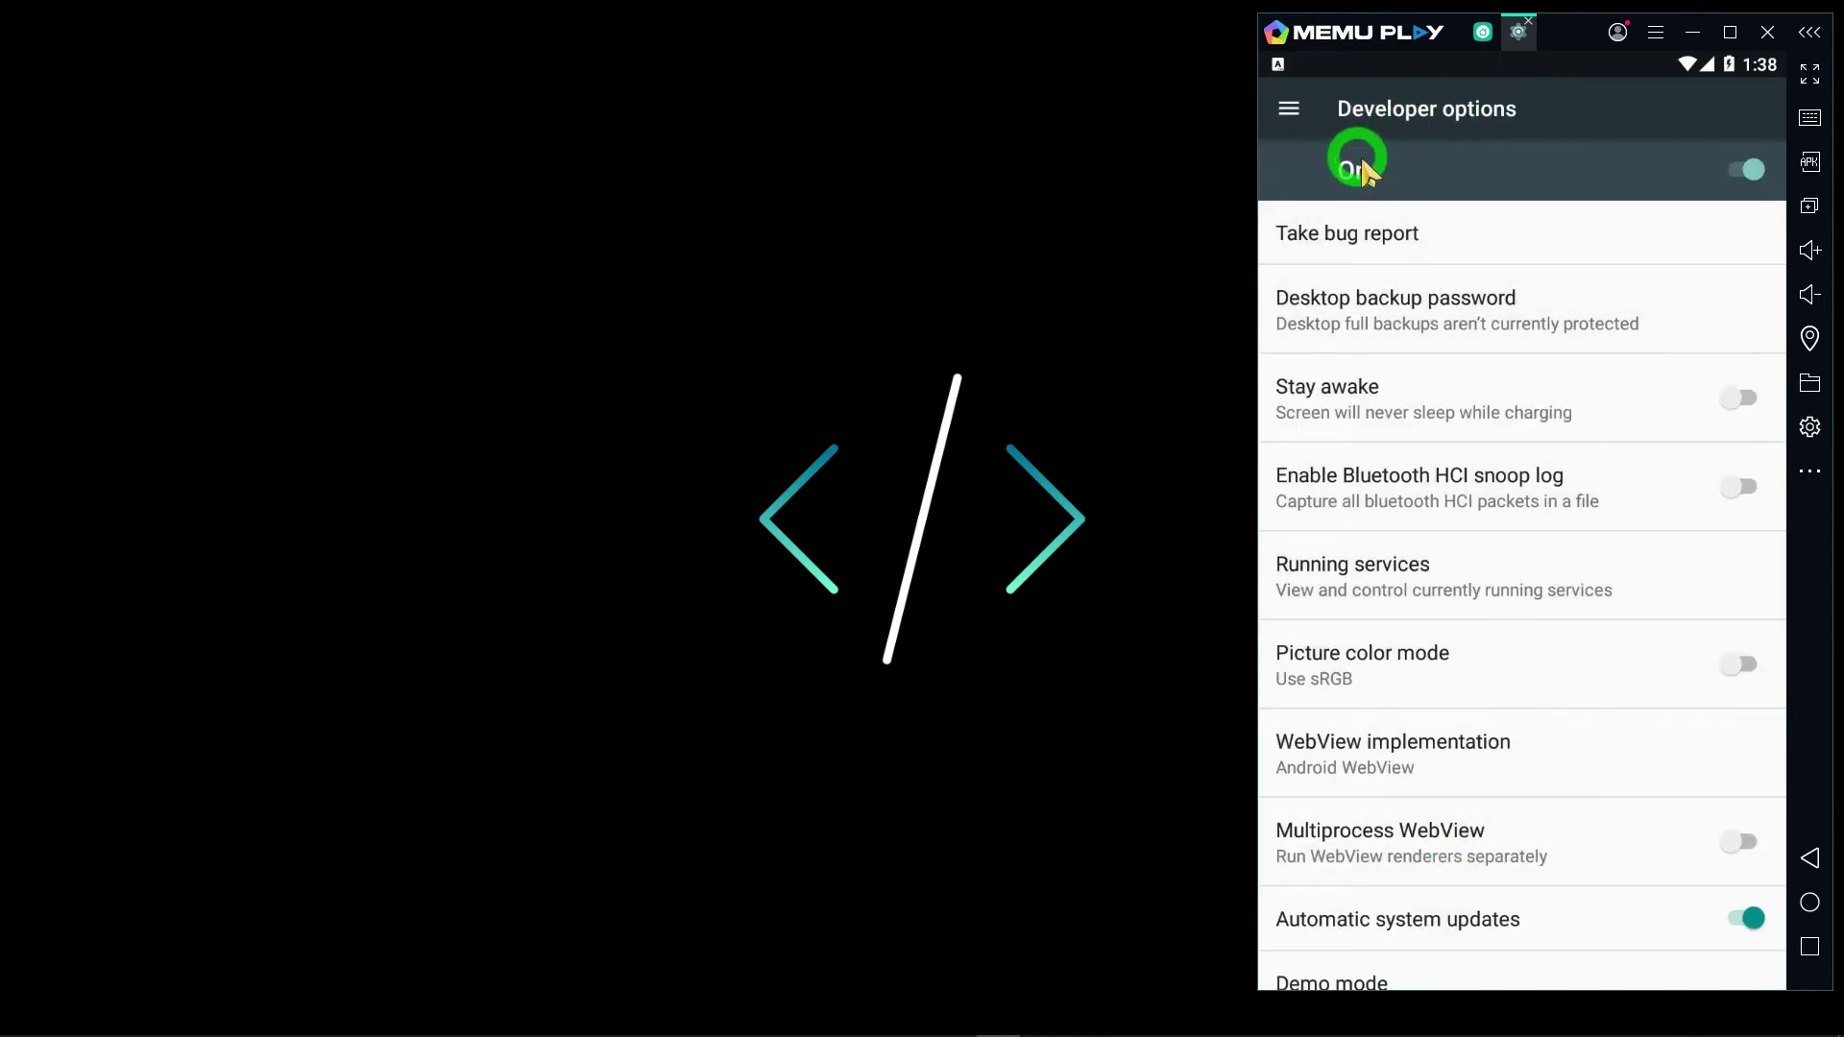
scroll(1580, 720, down, 3)
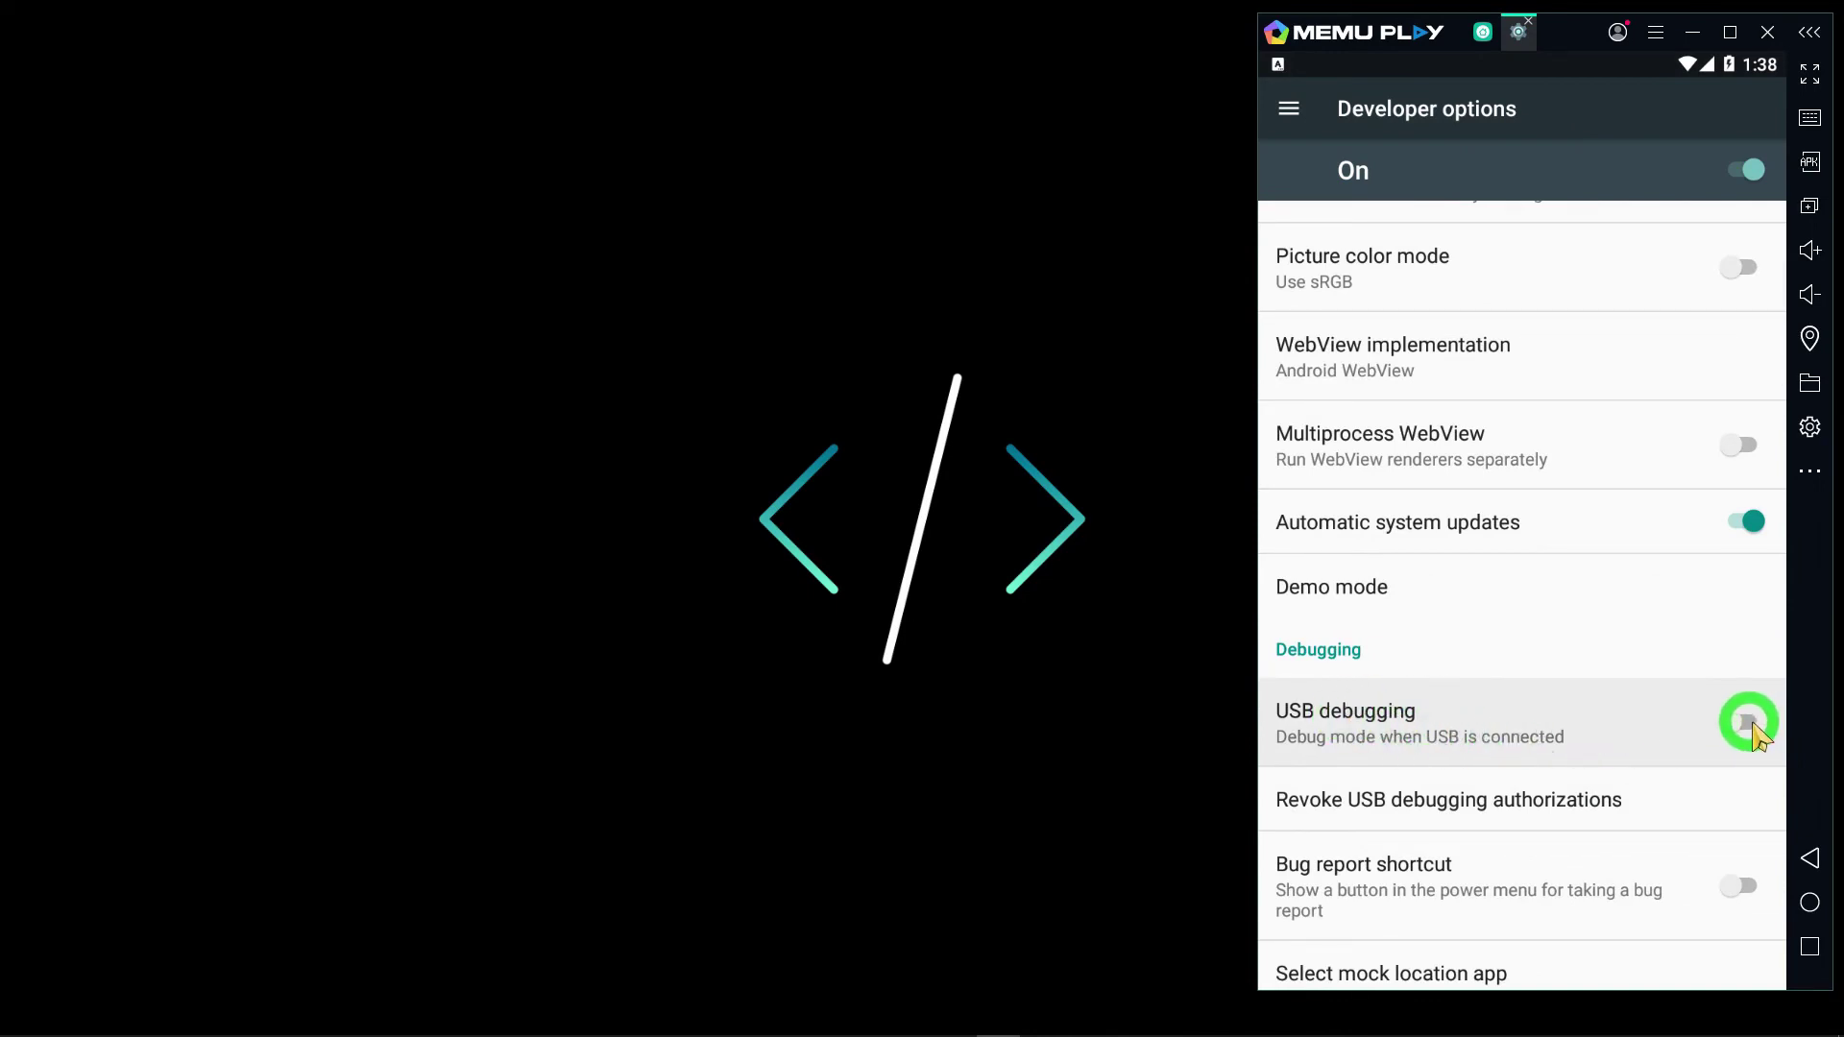
click(1751, 727)
click(1711, 628)
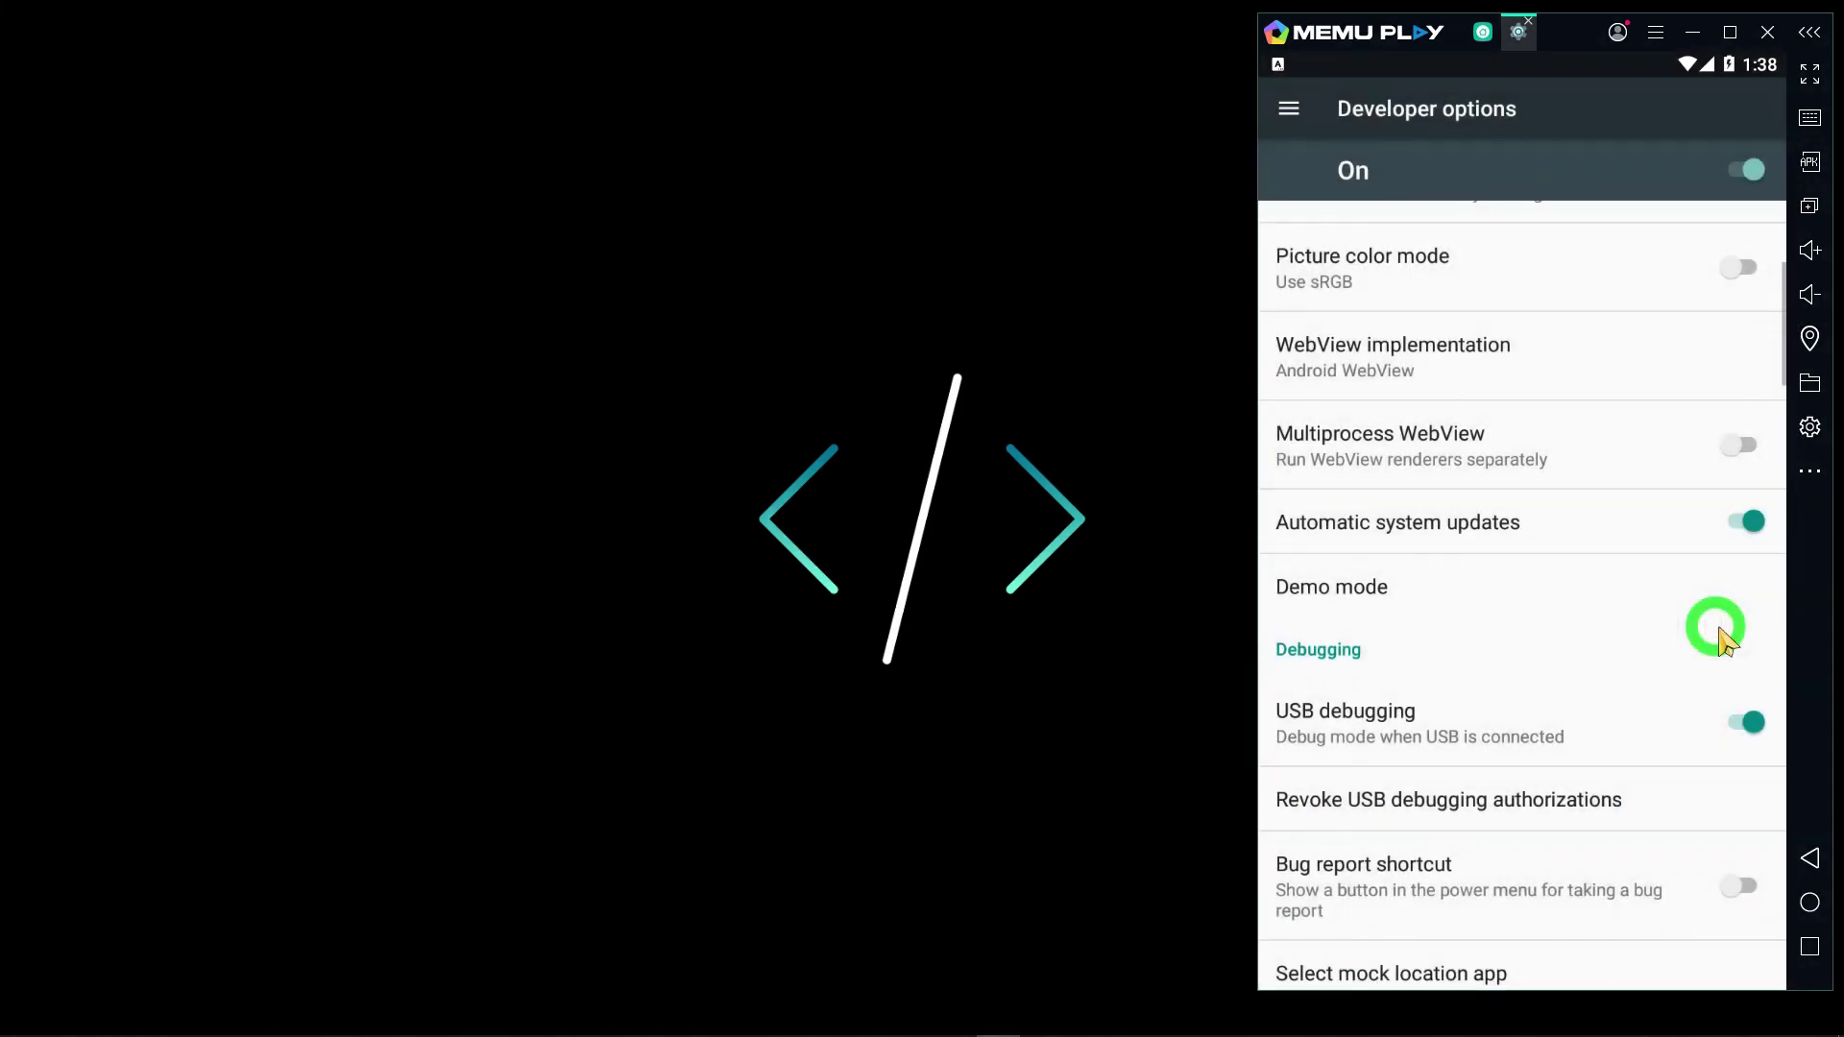
click(1807, 858)
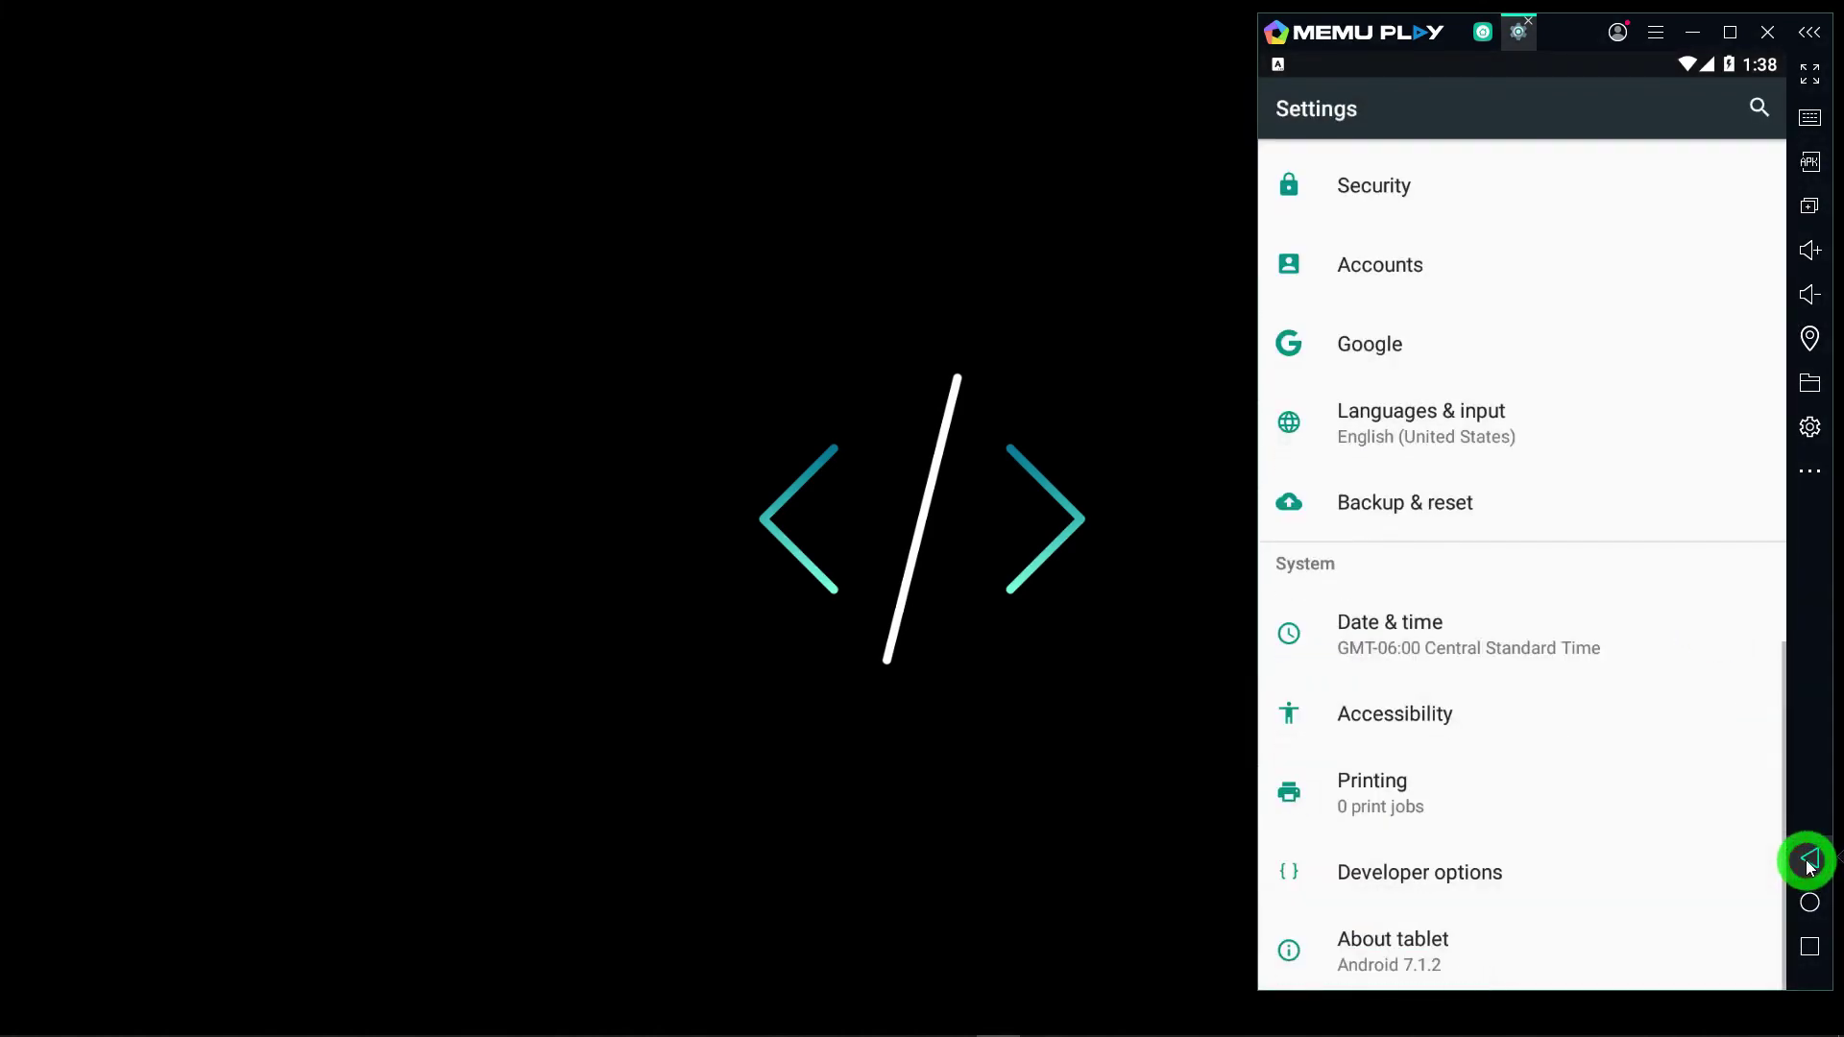
click(1809, 860)
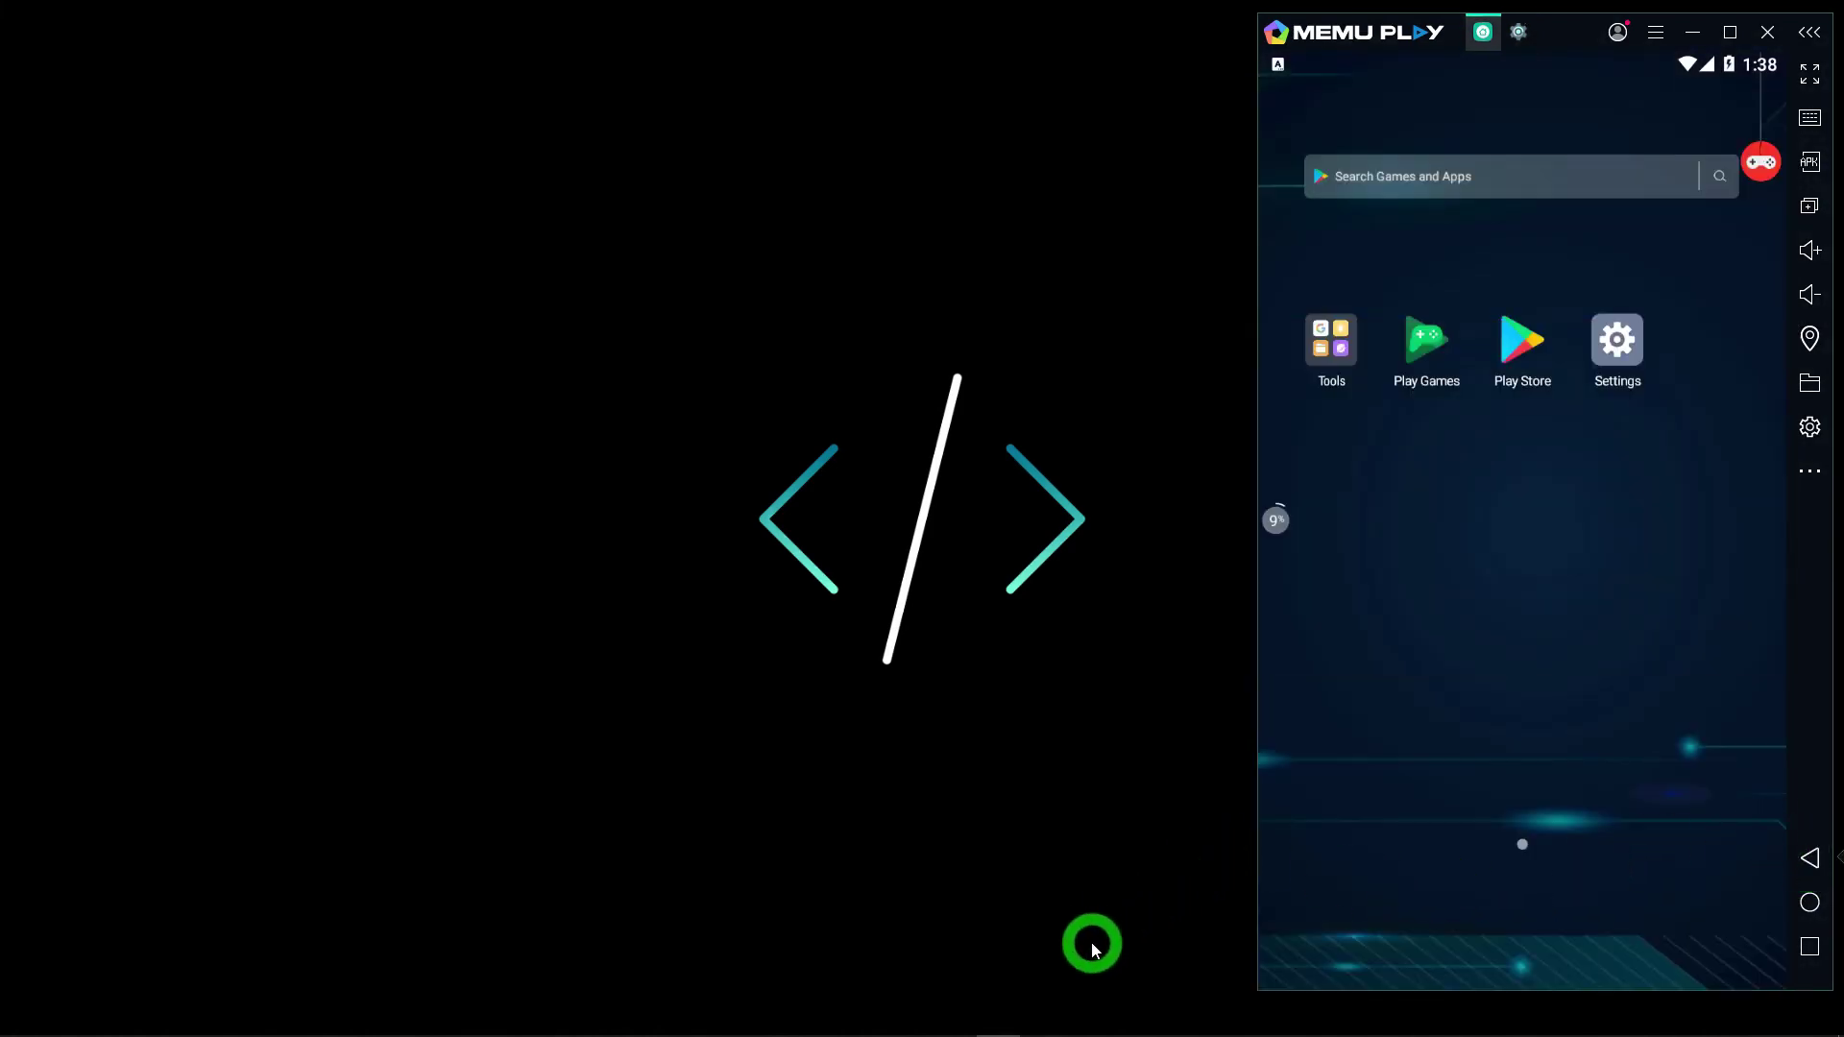
Launch Visual Studio Code by searching 'vs' in Windows Start
key(super)
text(vs)
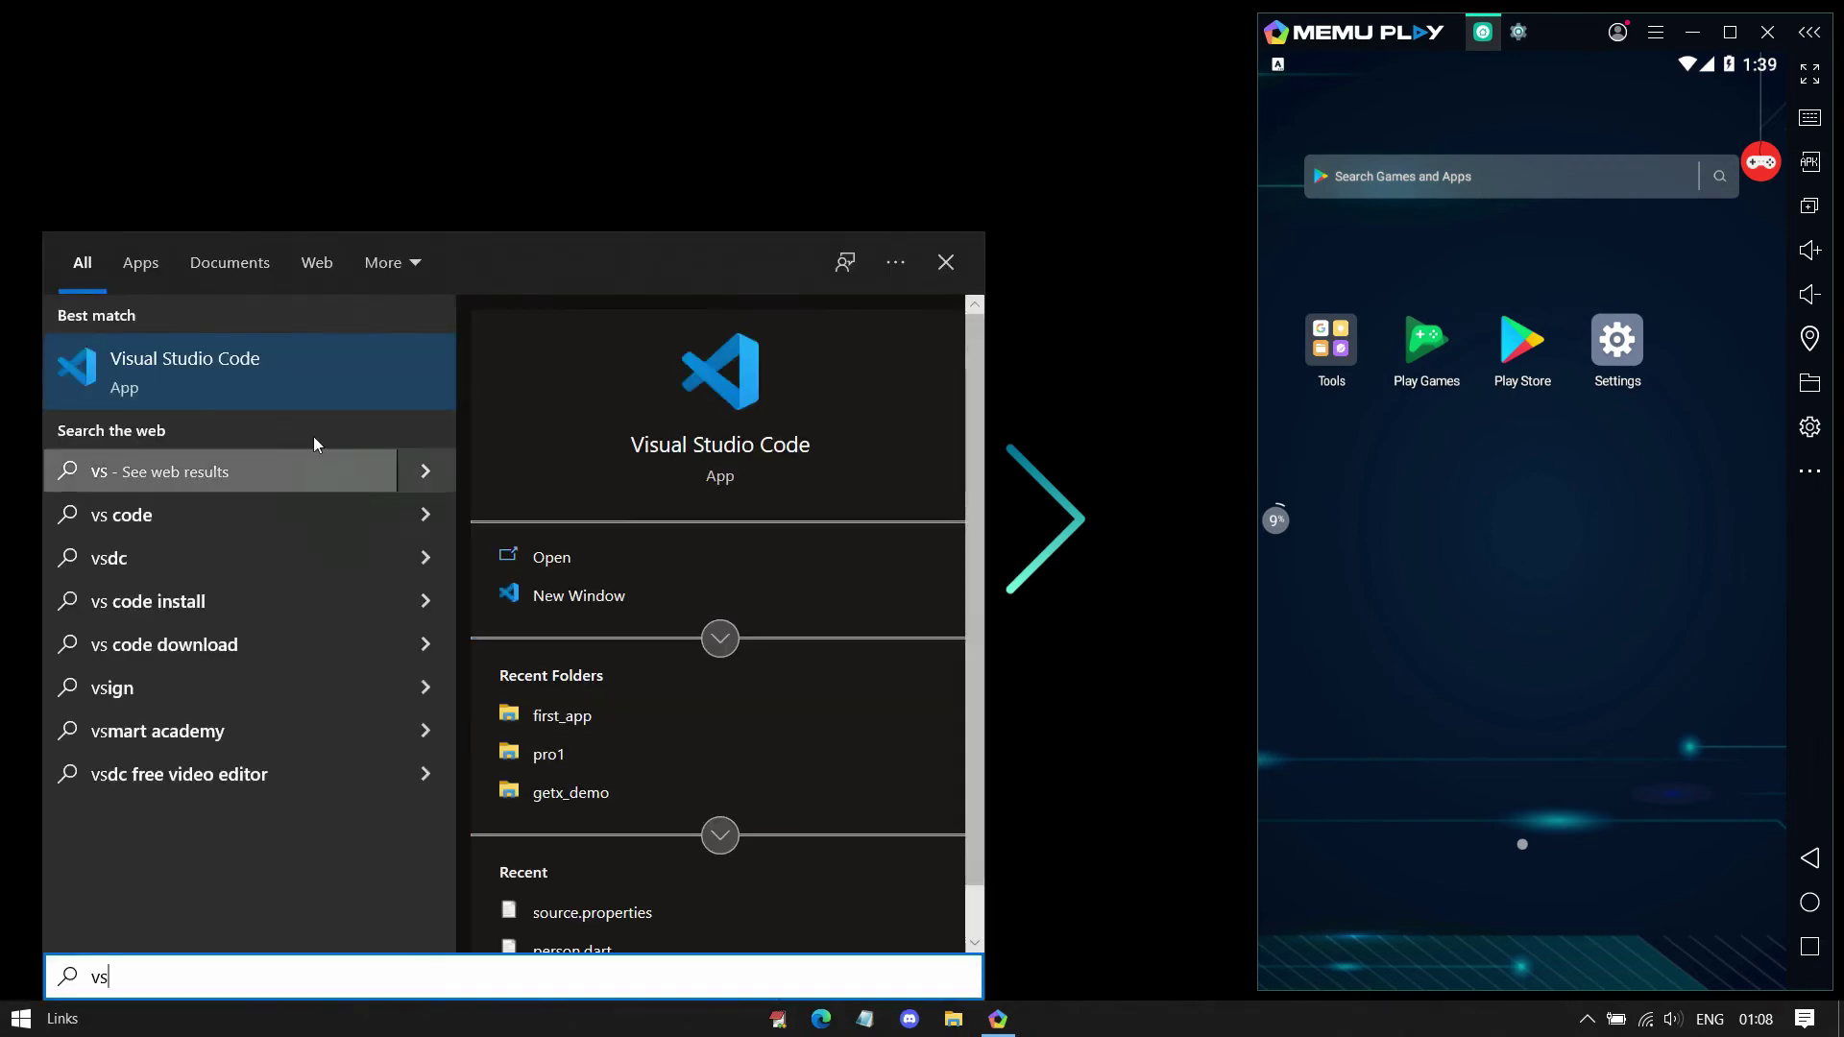
click(247, 374)
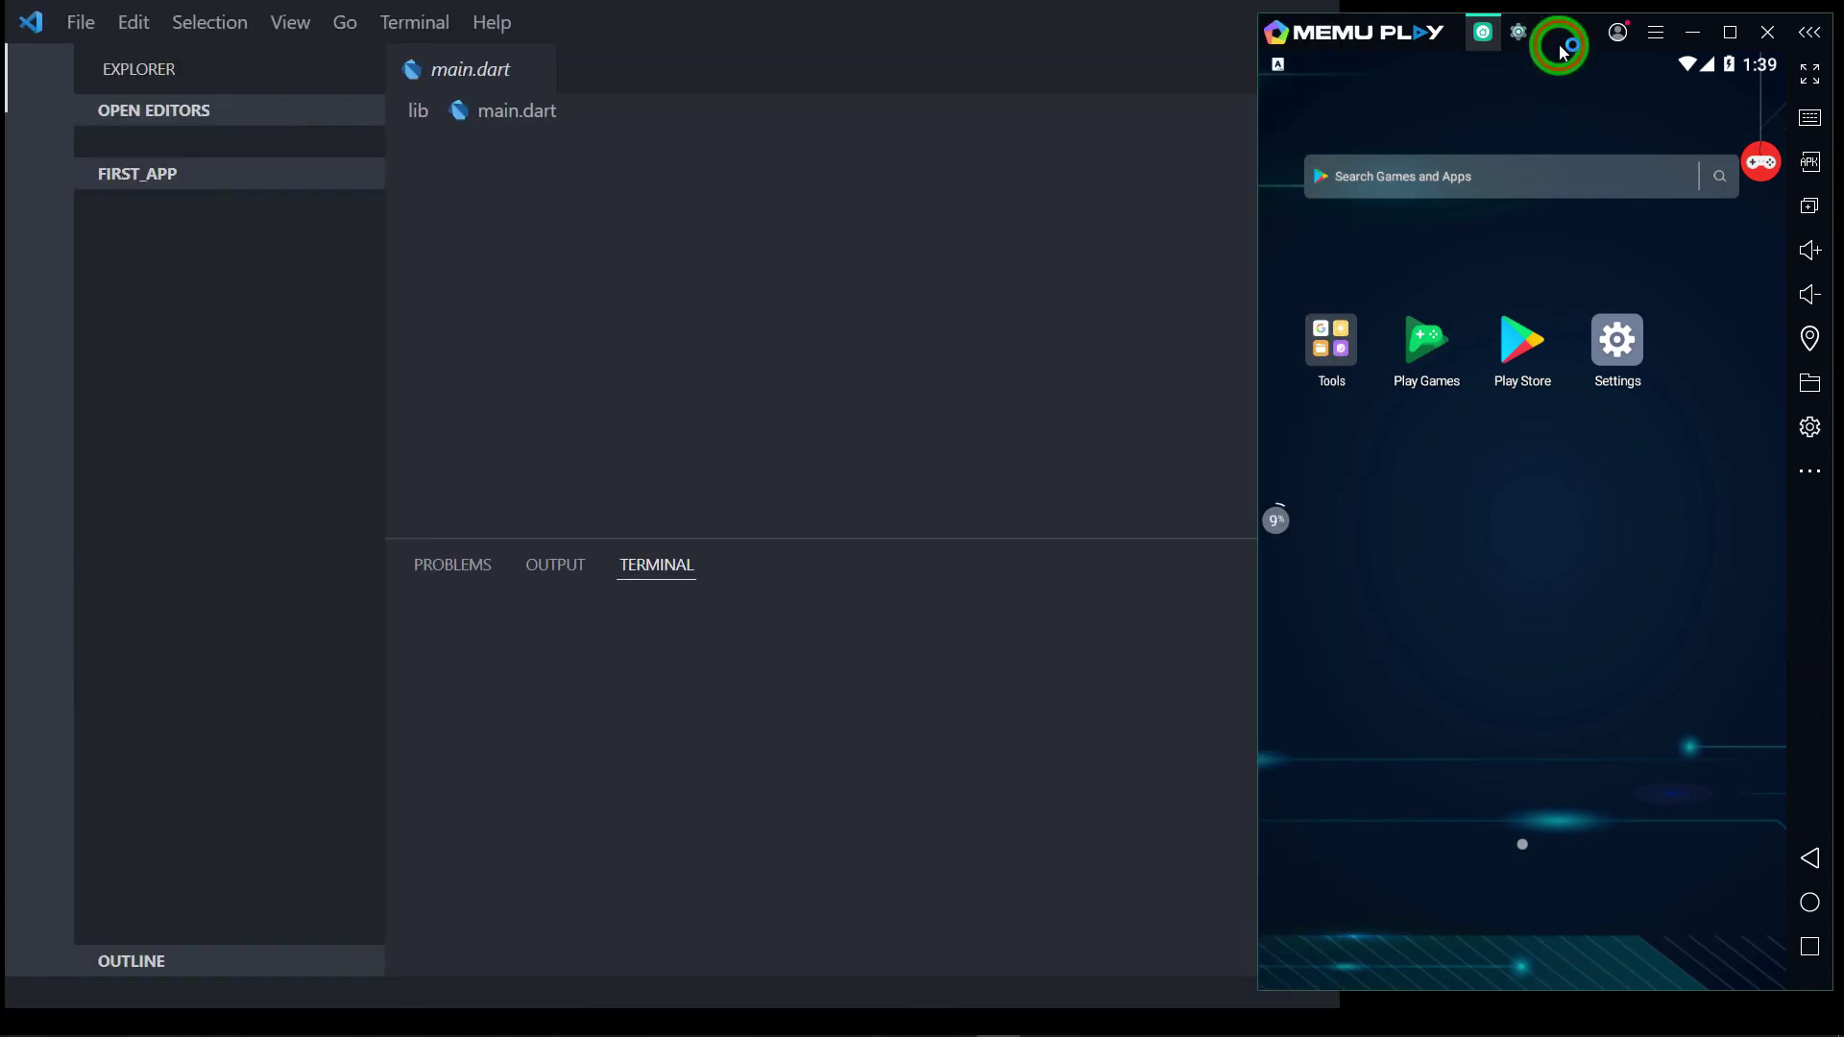
Keep G011A as the target device and start debugging the first_app main.dart on it
drag(1564, 55, 1617, 36)
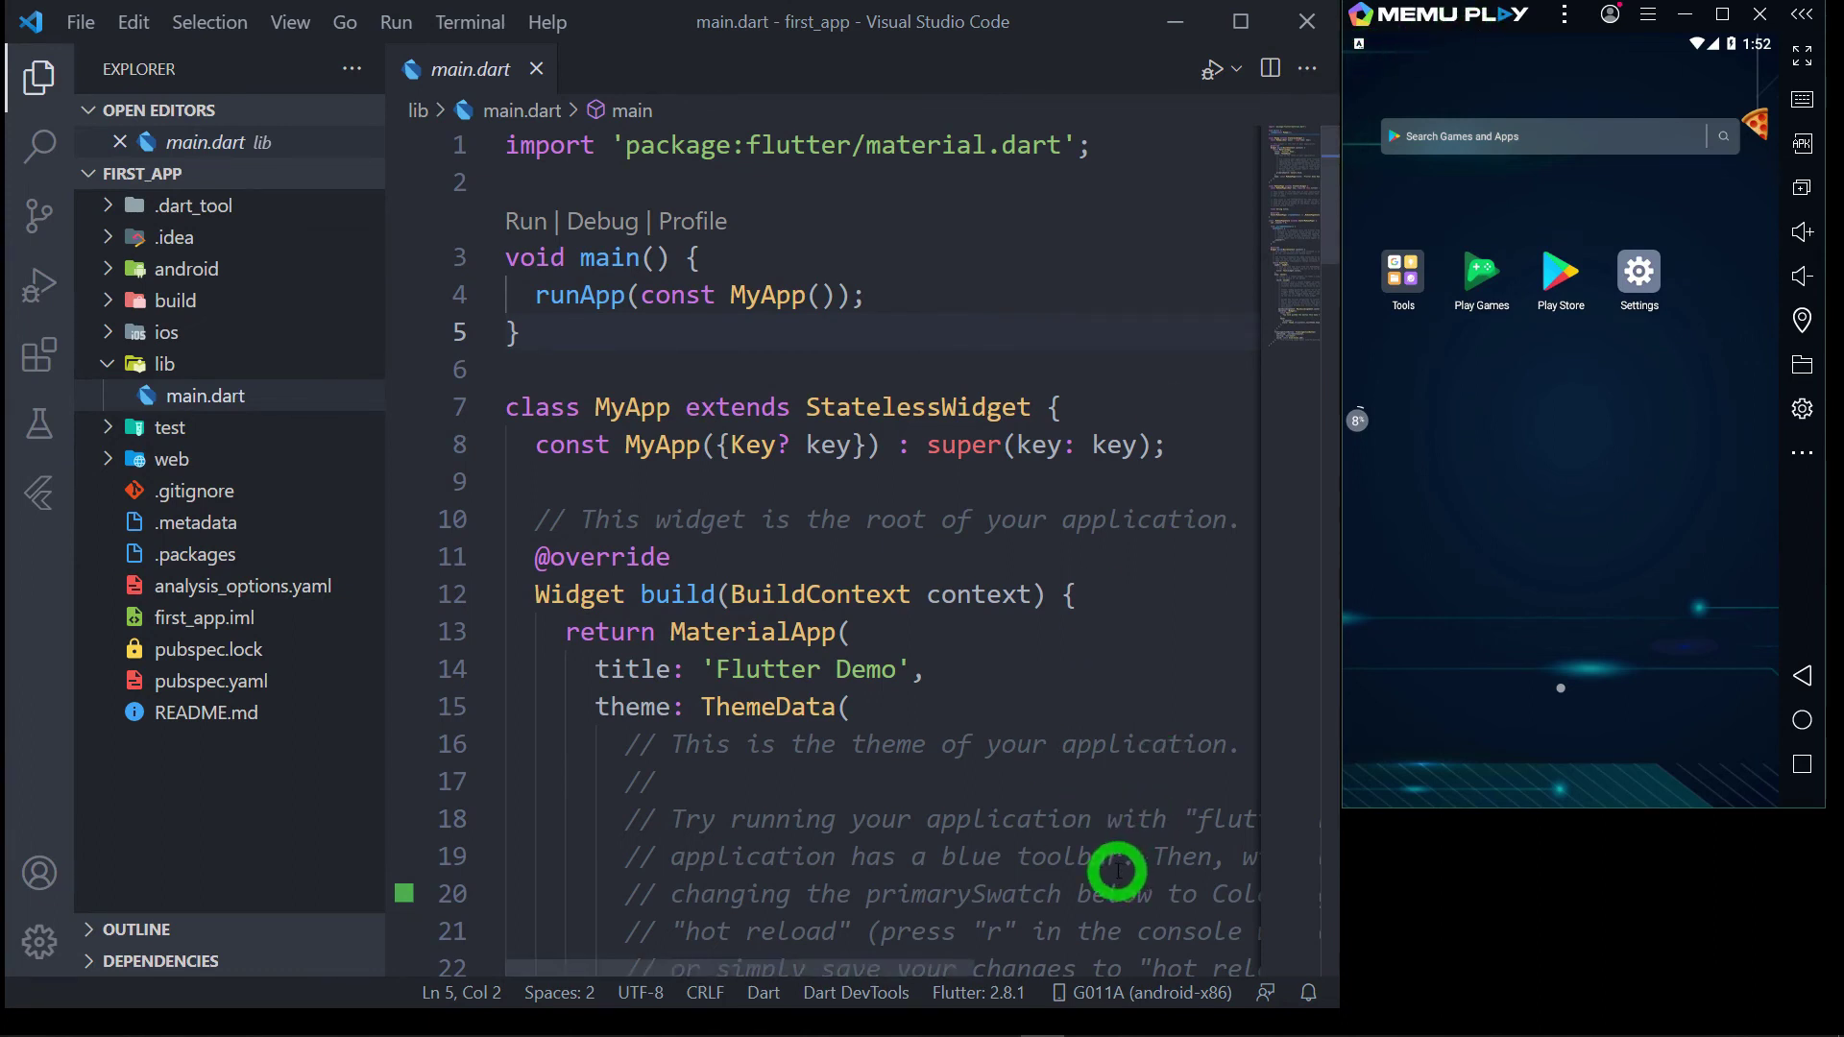
click(1166, 992)
click(1152, 365)
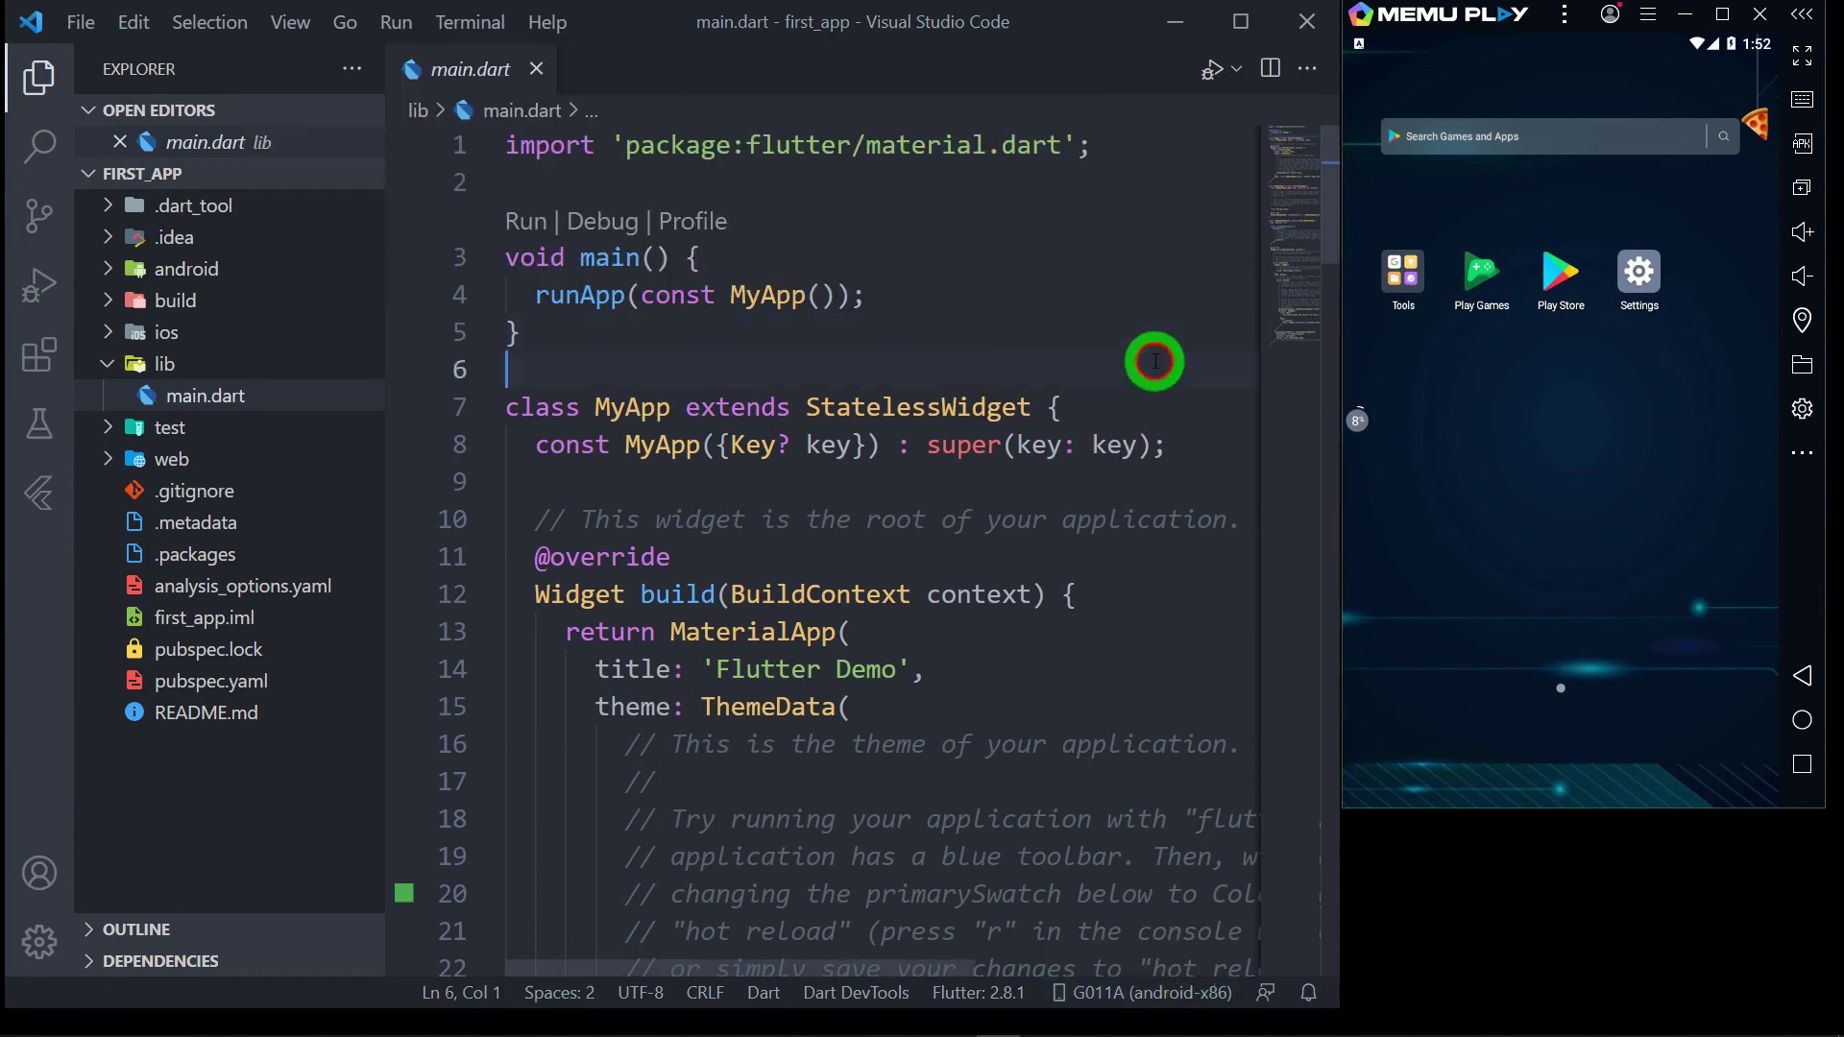
click(404, 35)
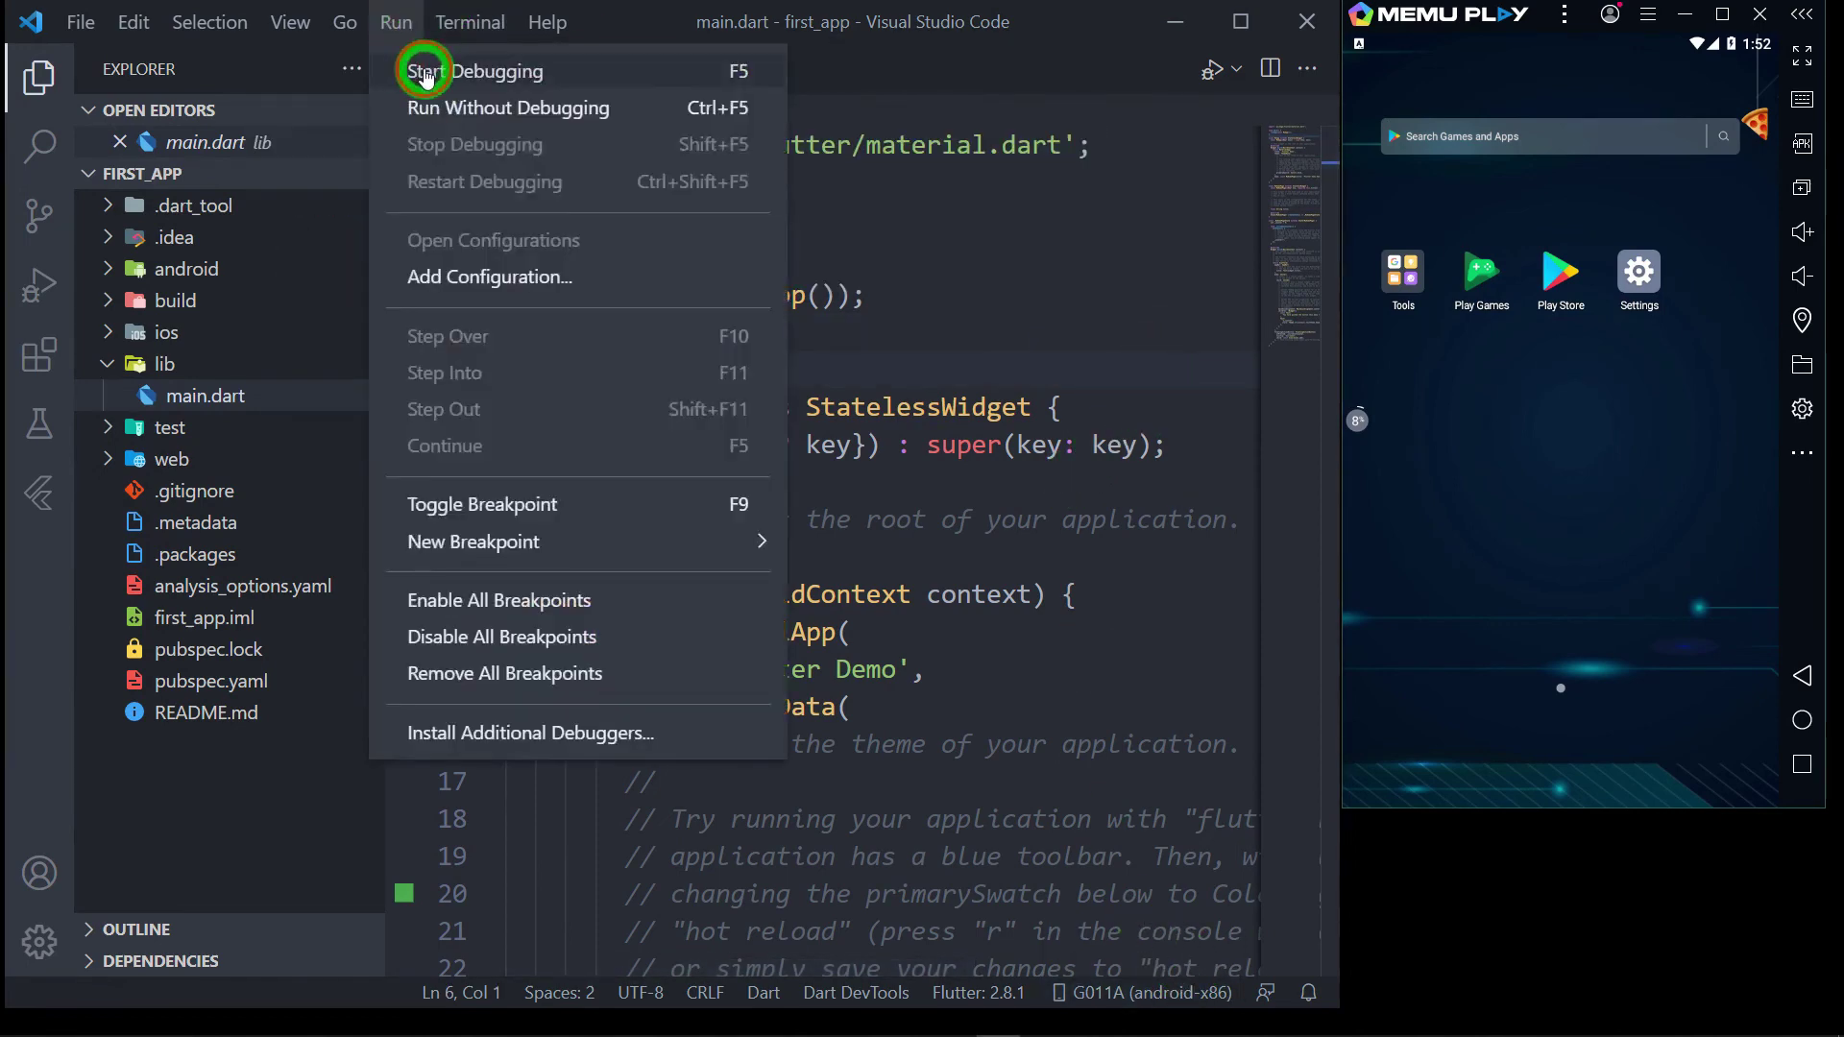
click(415, 67)
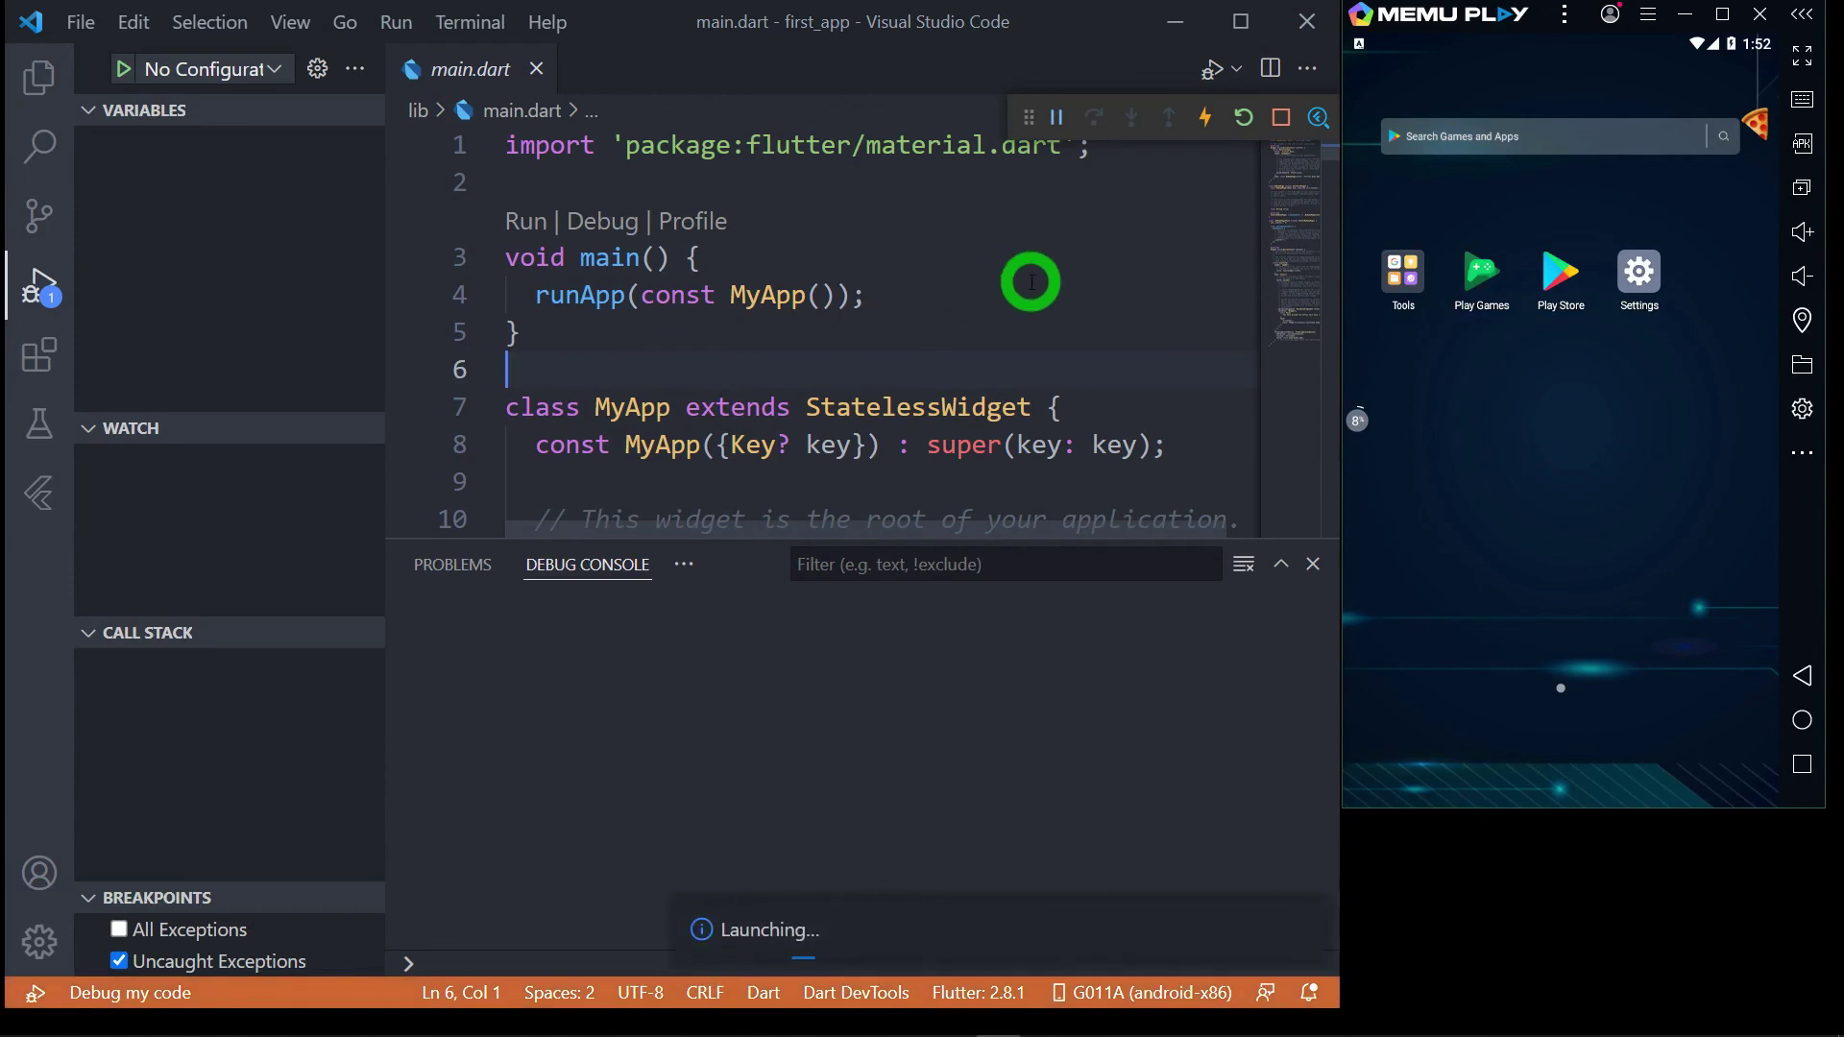